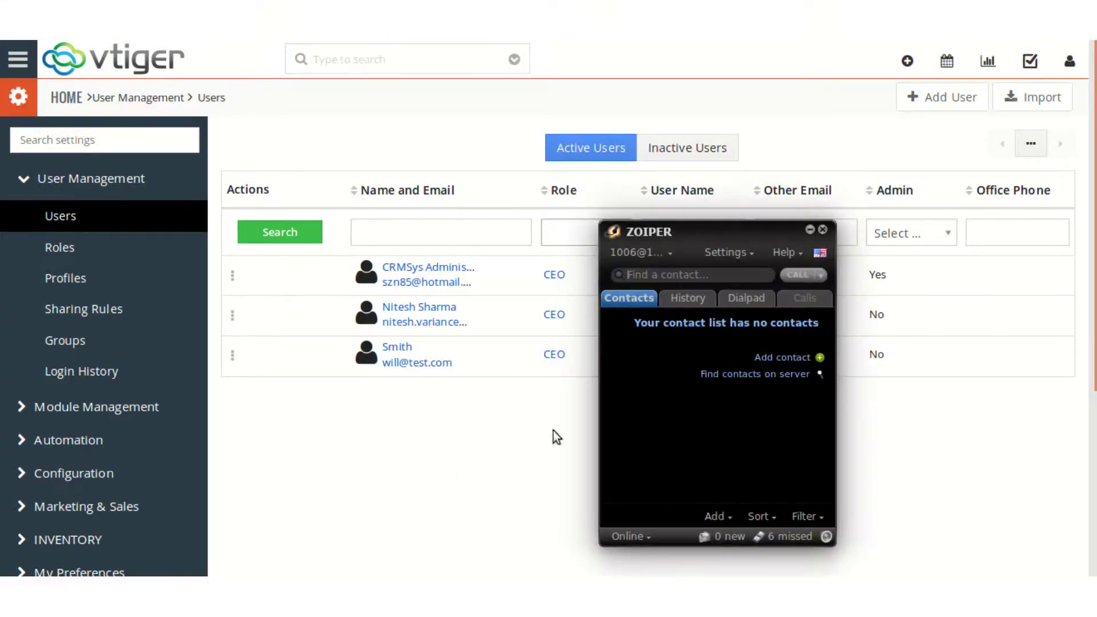
Close the Zoiper softphone window covering the vtiger Users list
click(806, 228)
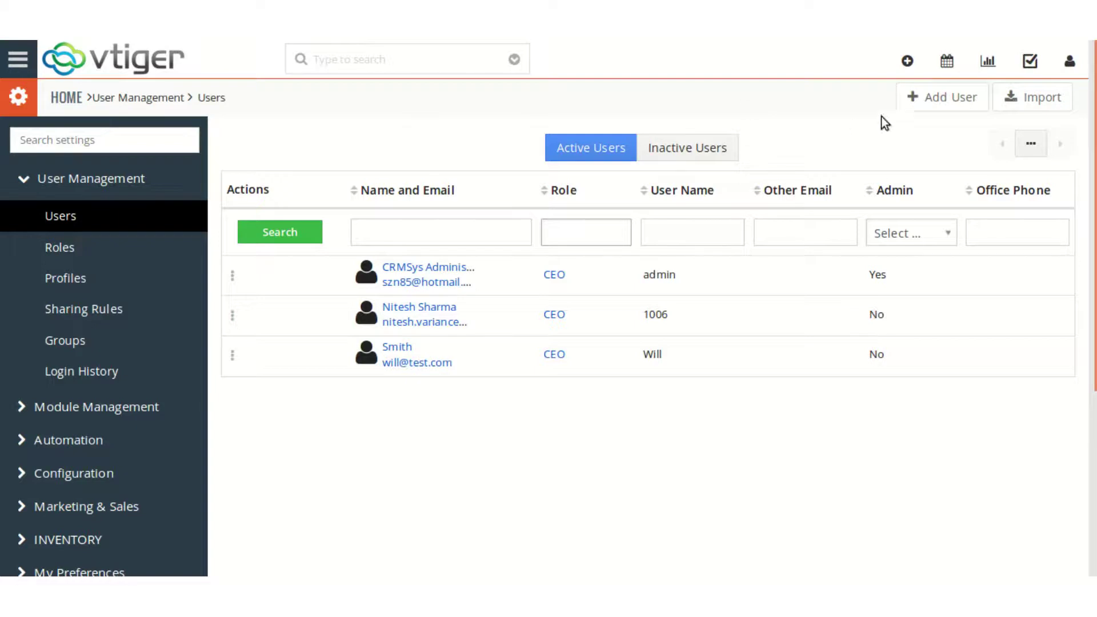
Add a new user and enter the user name and primary e-mail address
click(932, 102)
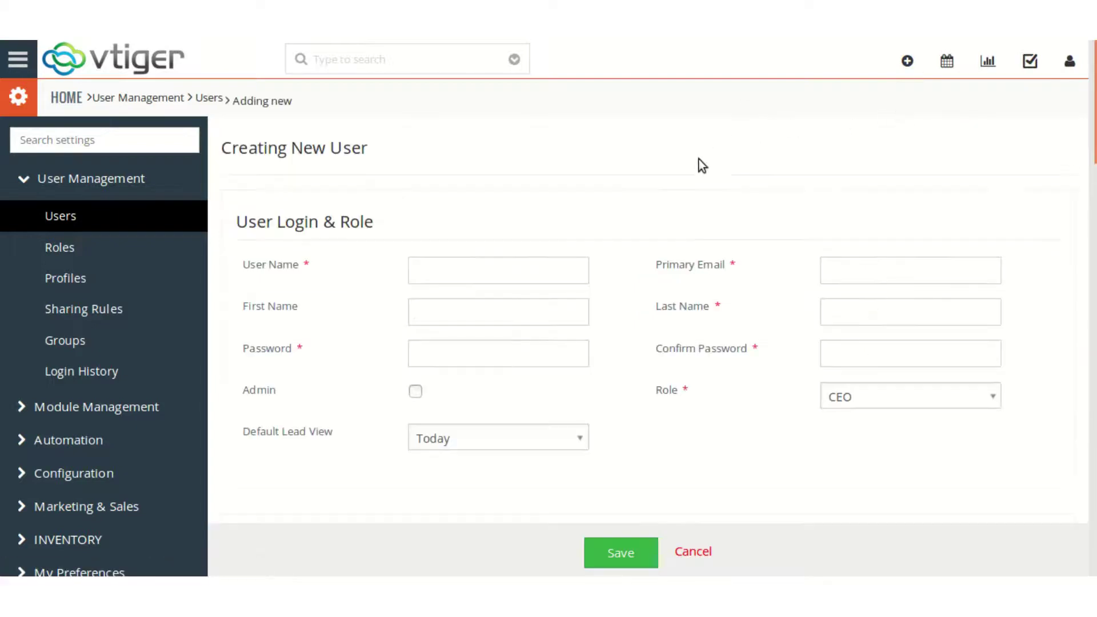
click(522, 268)
text(John)
key(Tab)
text(smith)
key(Tab)
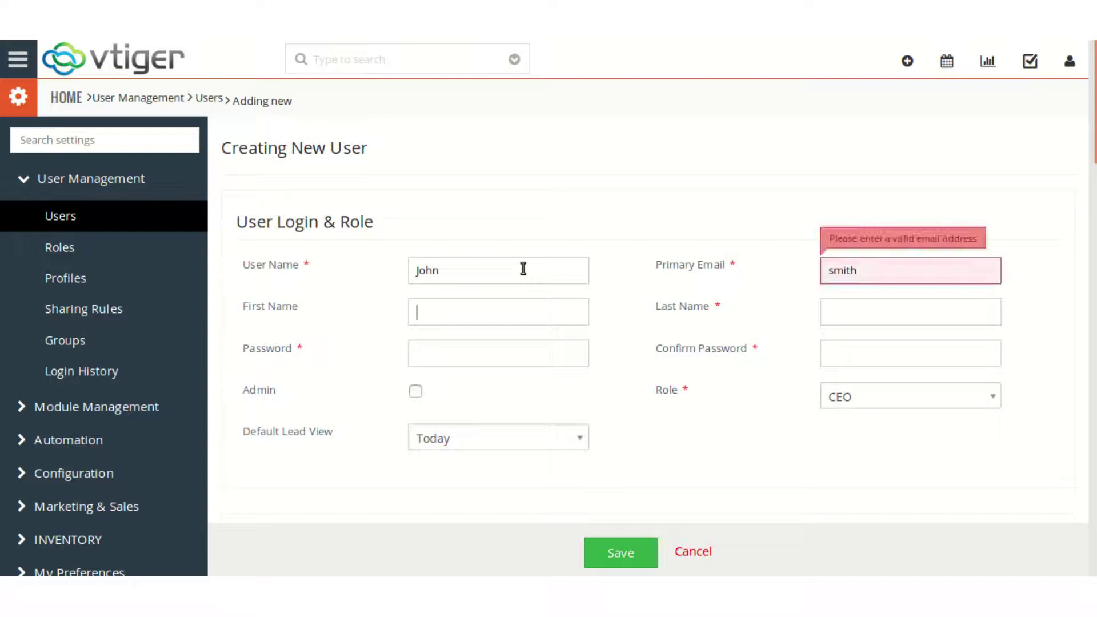
key(shift+Tab)
key(End)
text(@test.com)
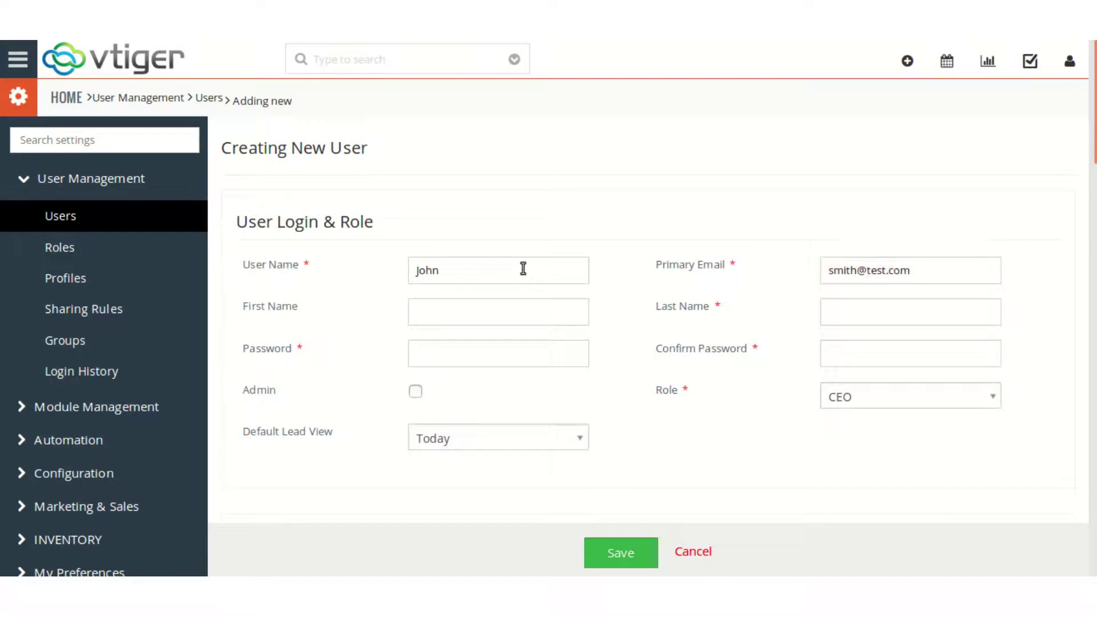
key(Tab)
key(Tab)
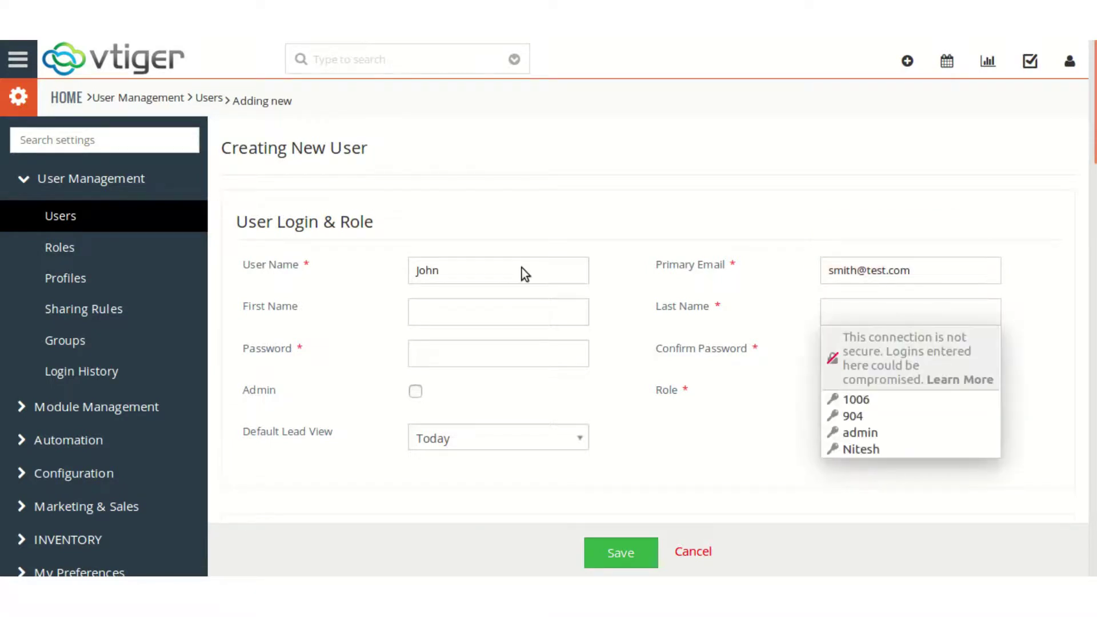
Enter the new user's last name and password
text(smith)
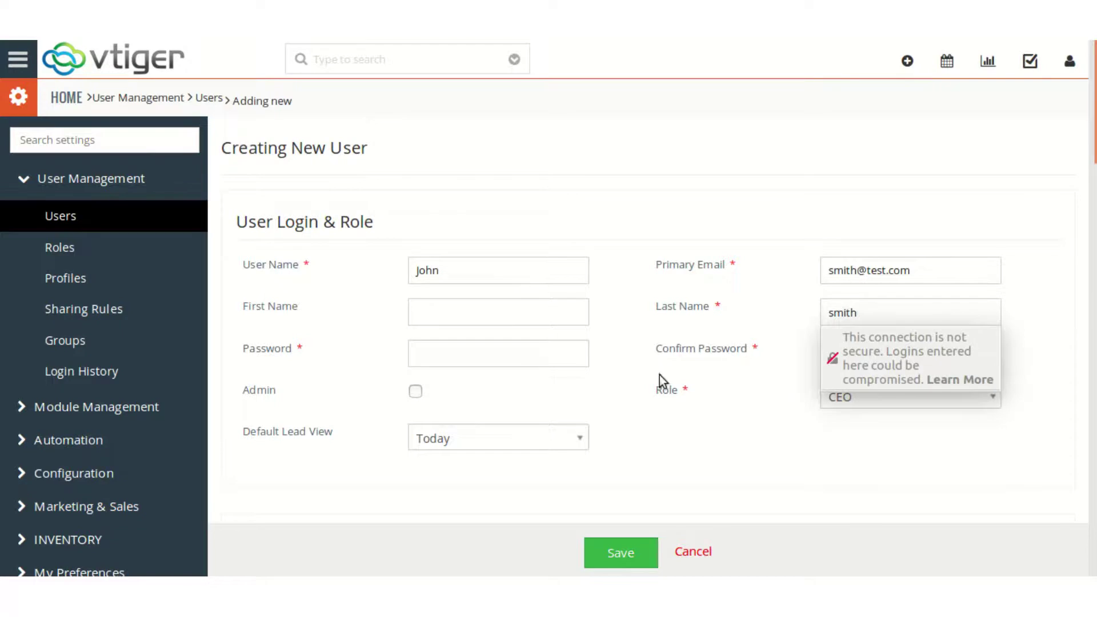
click(714, 429)
scroll(714, 429, down, 4)
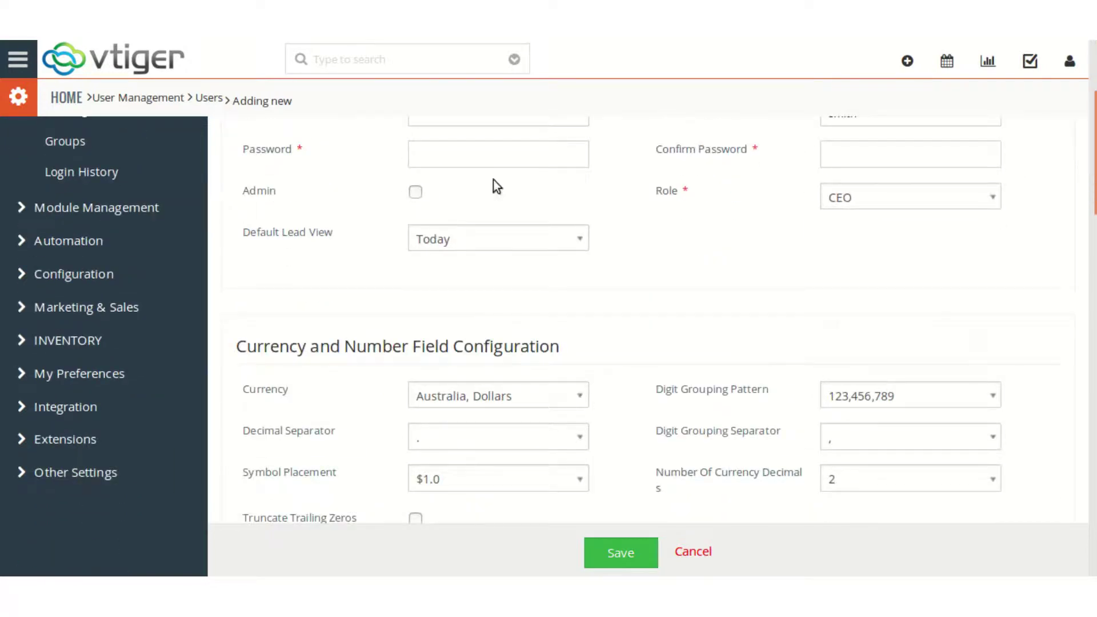
click(501, 163)
text(1234)
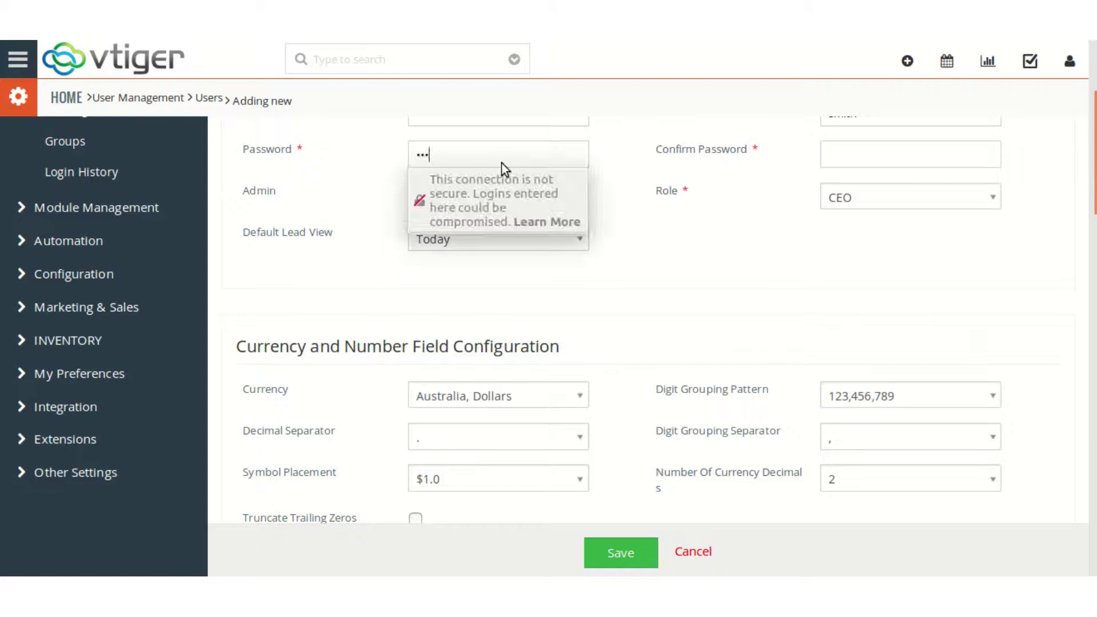
click(900, 143)
Confirm the password, set CRM Phone Extension to 2004, and save the user
text(123)
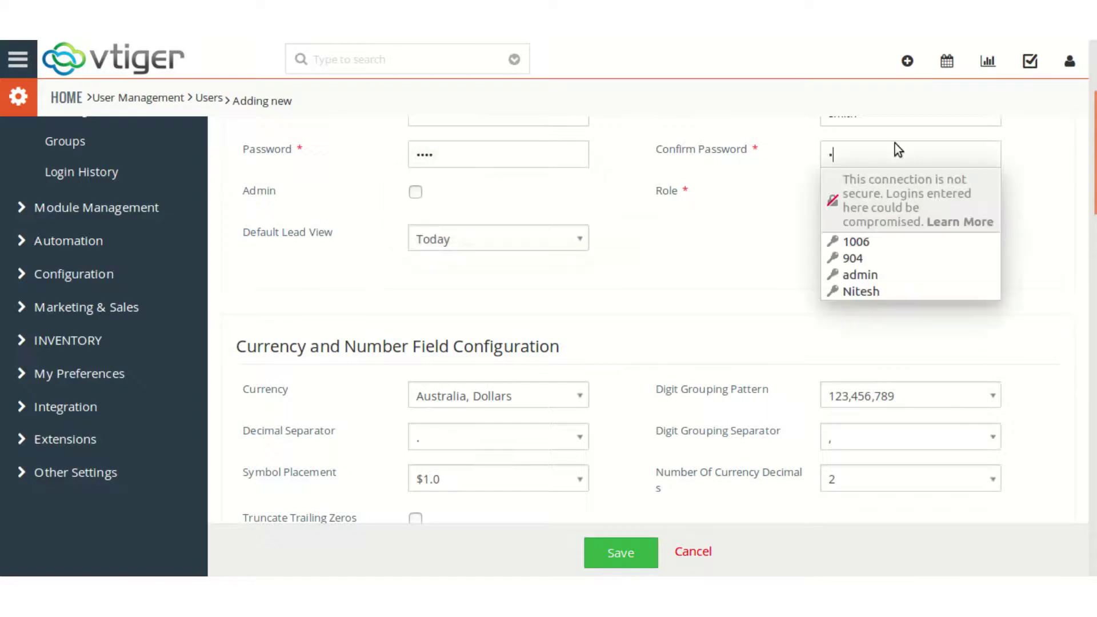
scroll(711, 263, down, 10)
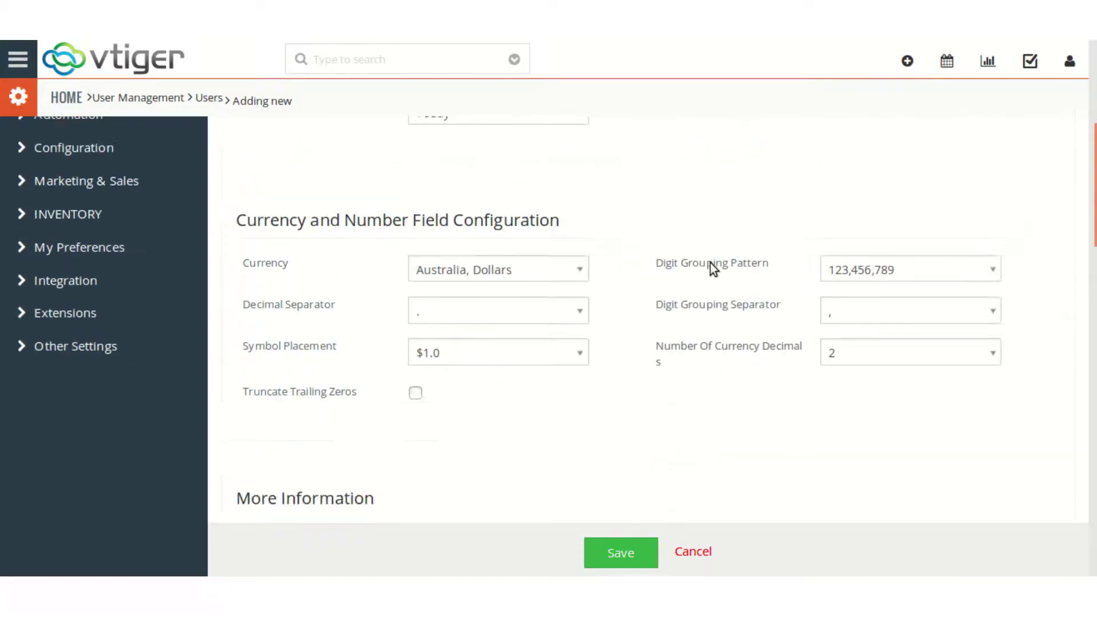
scroll(710, 263, down, 8)
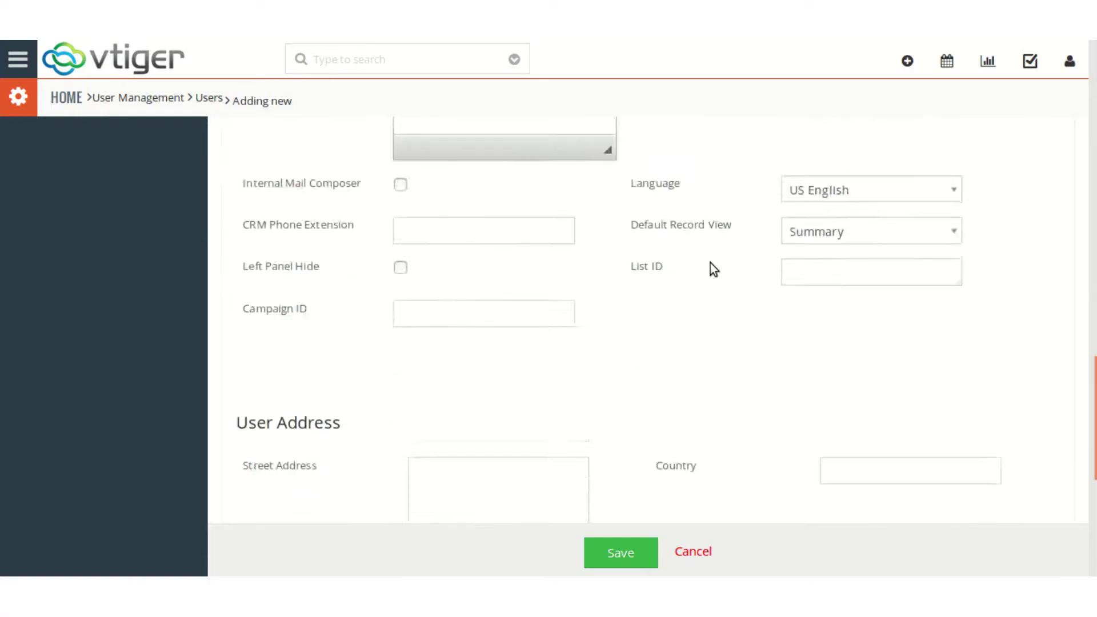
scroll(571, 303, up, 3)
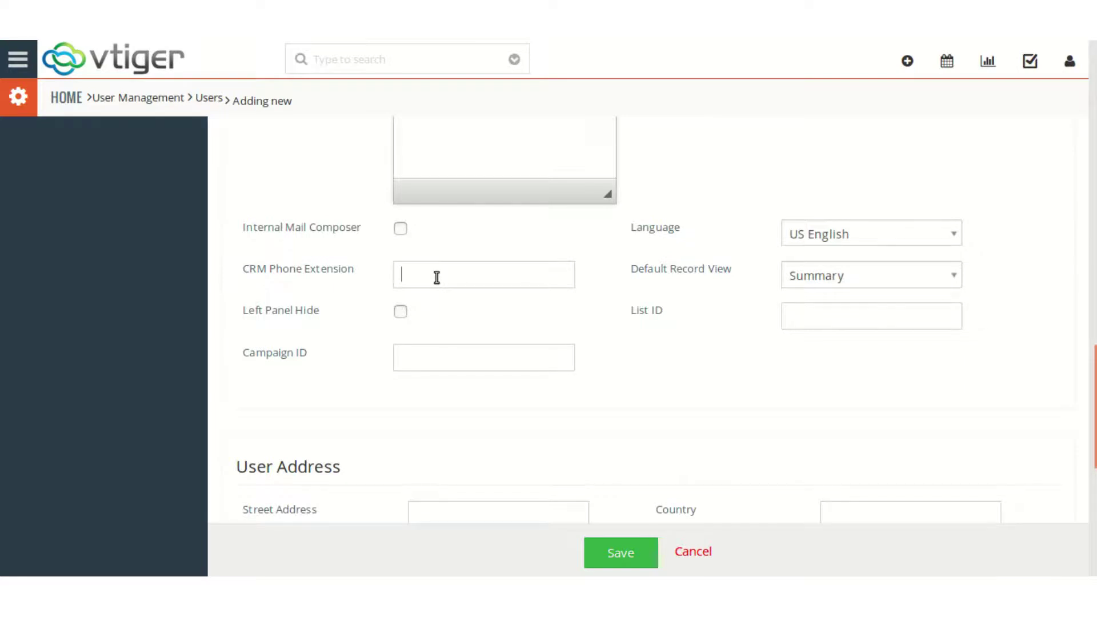
text(2004)
click(628, 548)
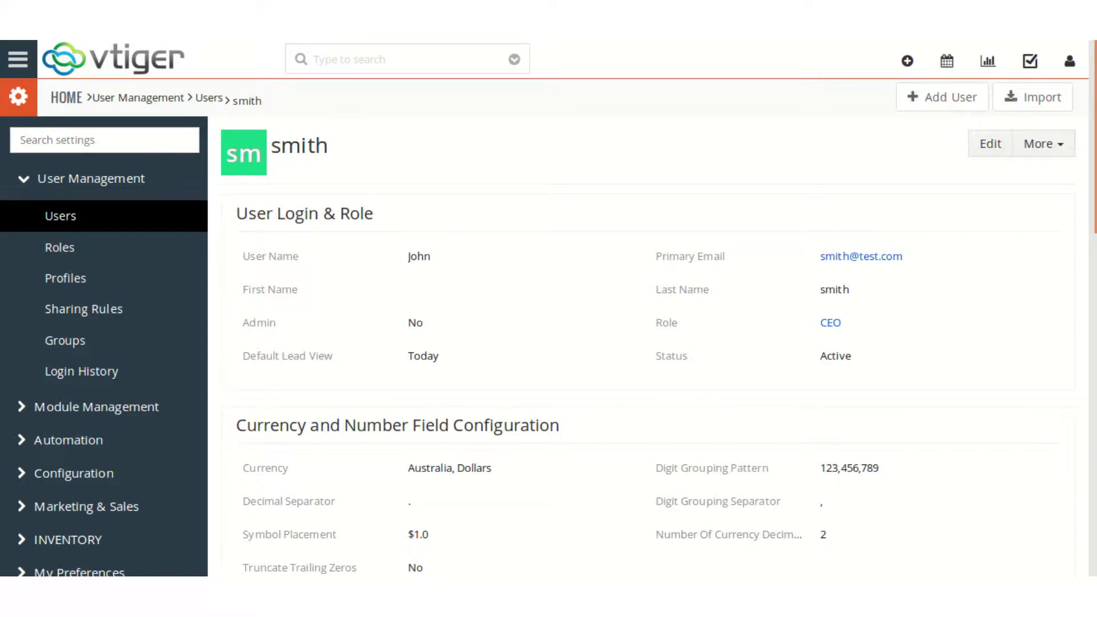
In VICIdial admin, list the users and open the new user's record
click(246, 40)
click(201, 60)
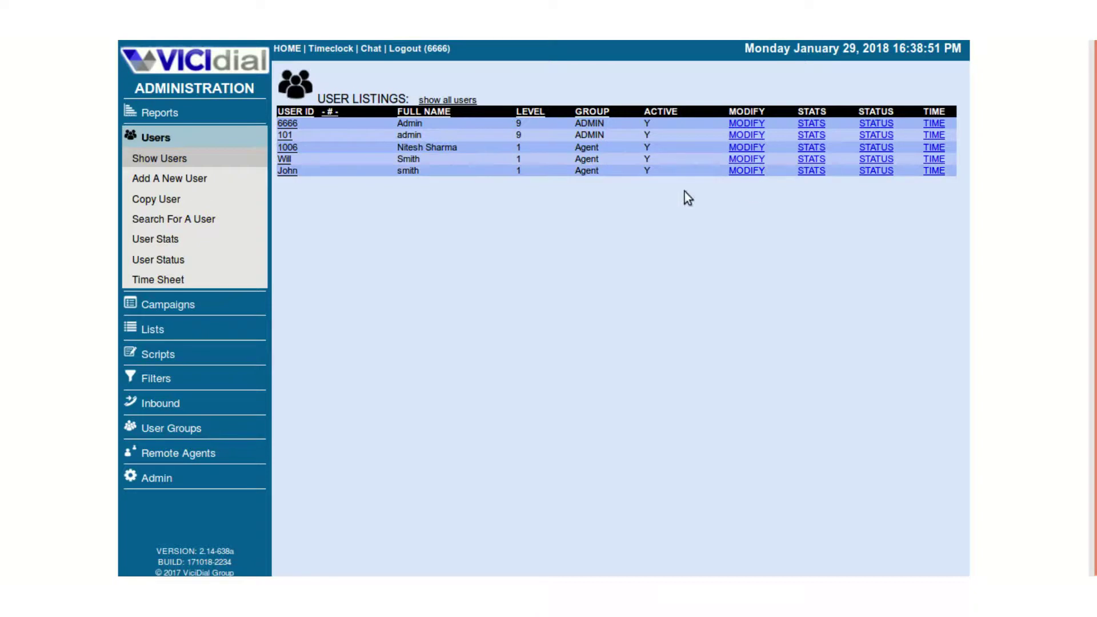
click(286, 172)
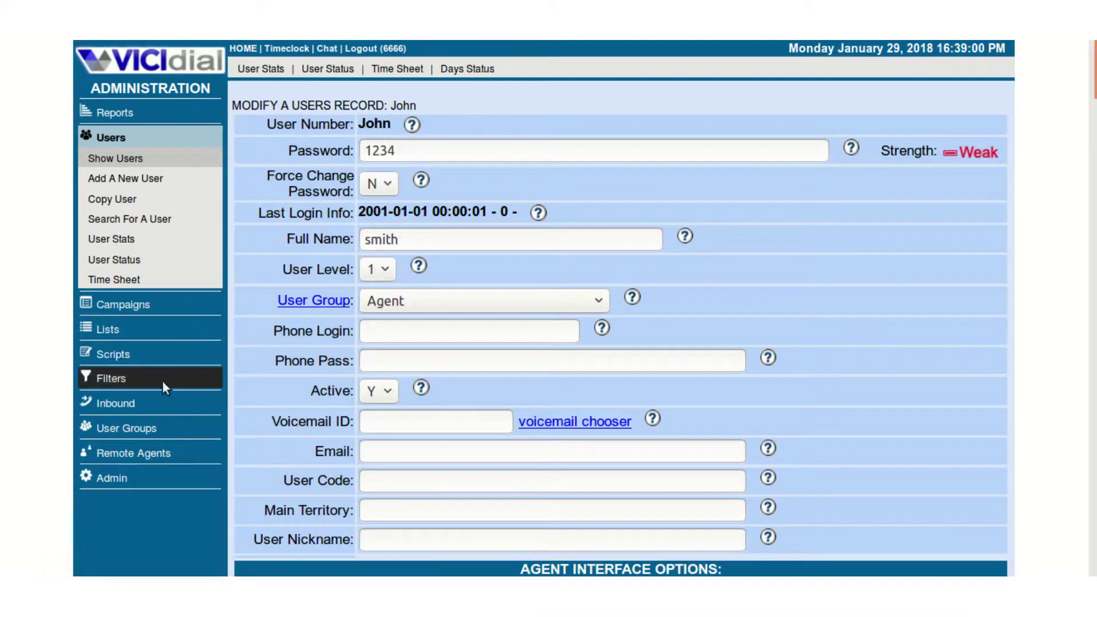
Open the Administration Phones list and view phone 2004's record
click(114, 481)
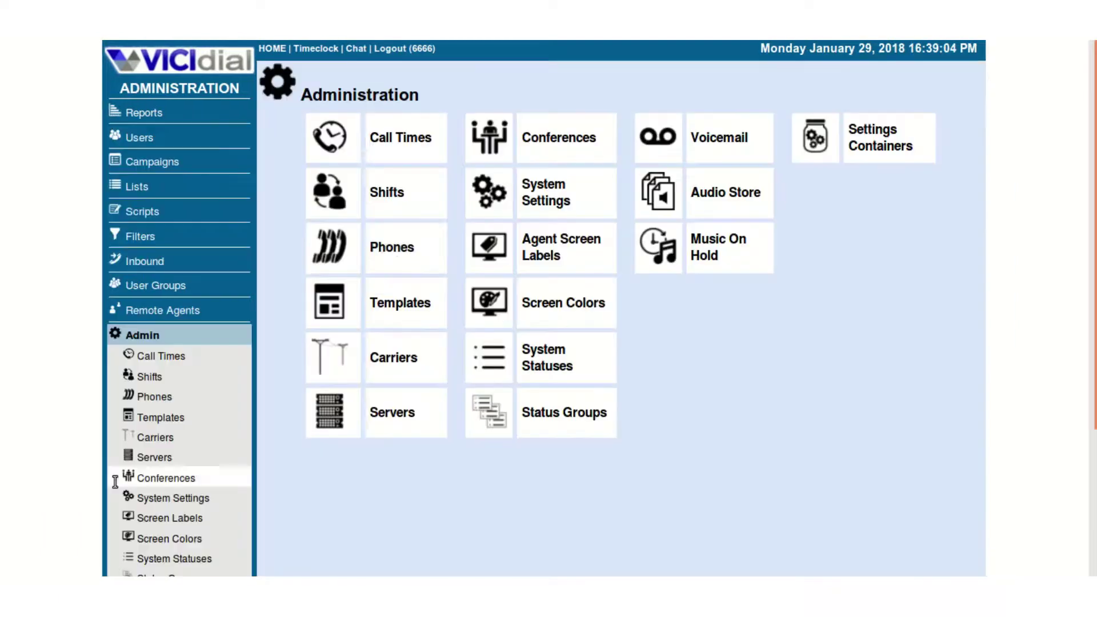
click(418, 246)
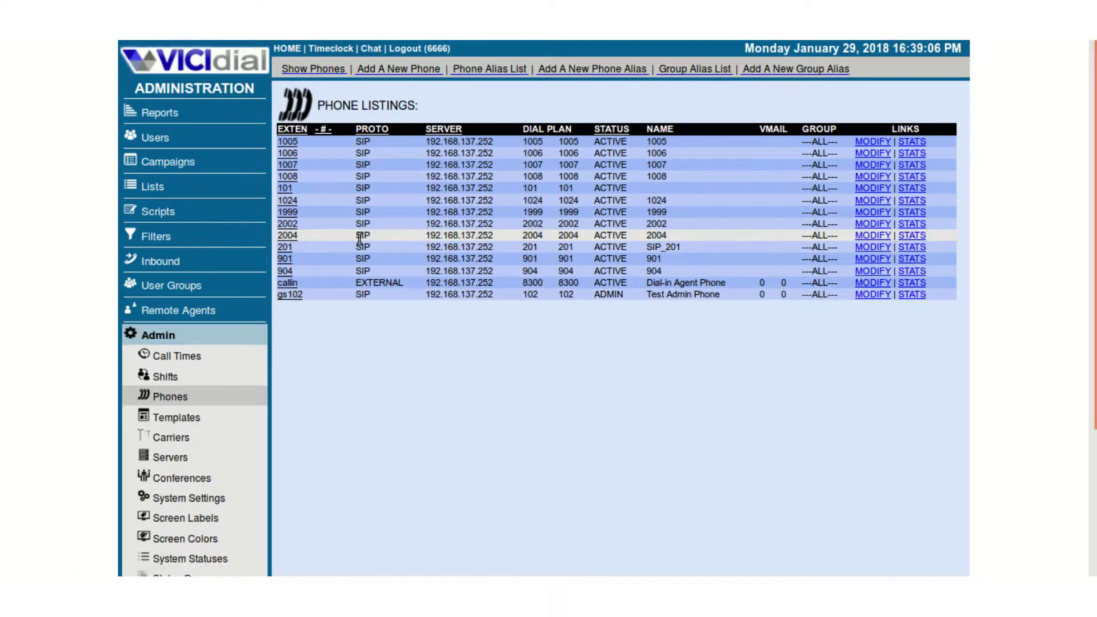
click(287, 235)
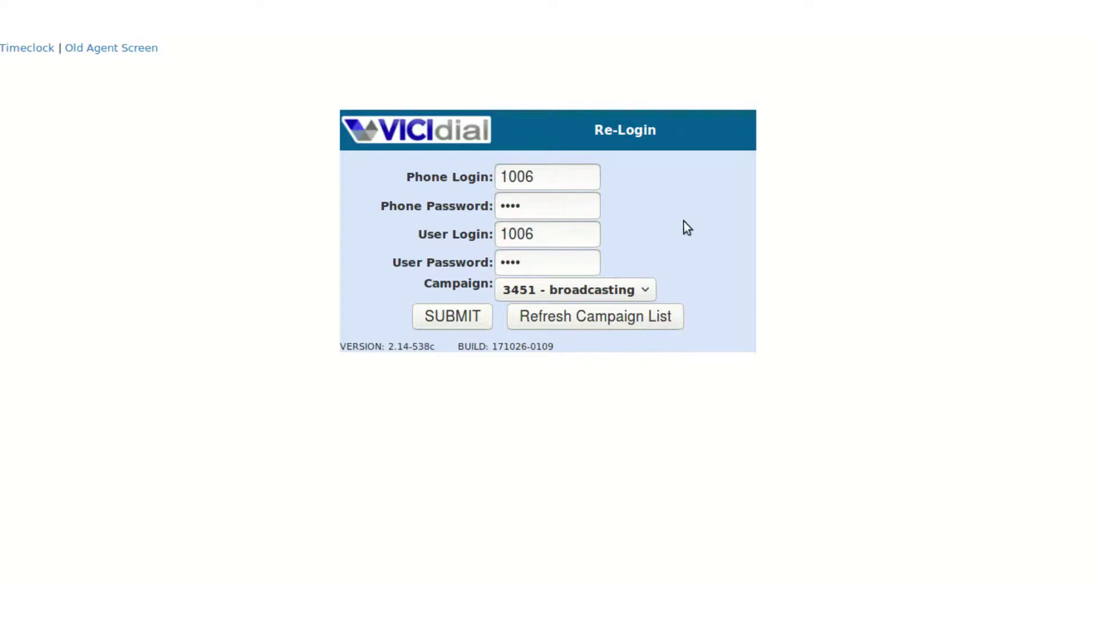
Log the agent in to campaign 3451, answering the agent-phone call and closing Zoiper
click(466, 315)
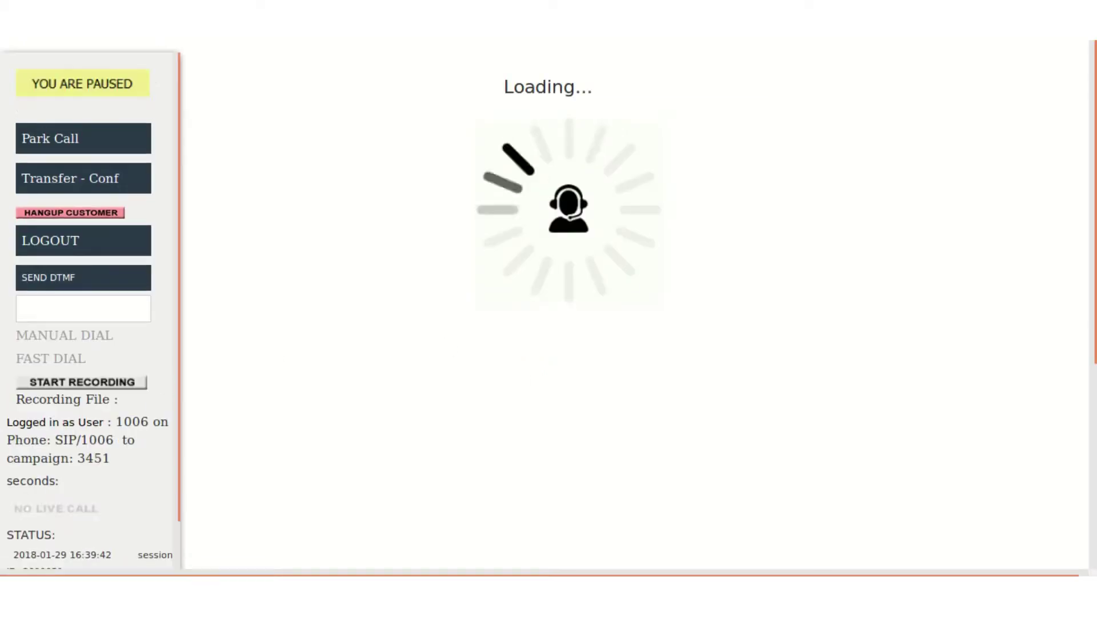
click(625, 426)
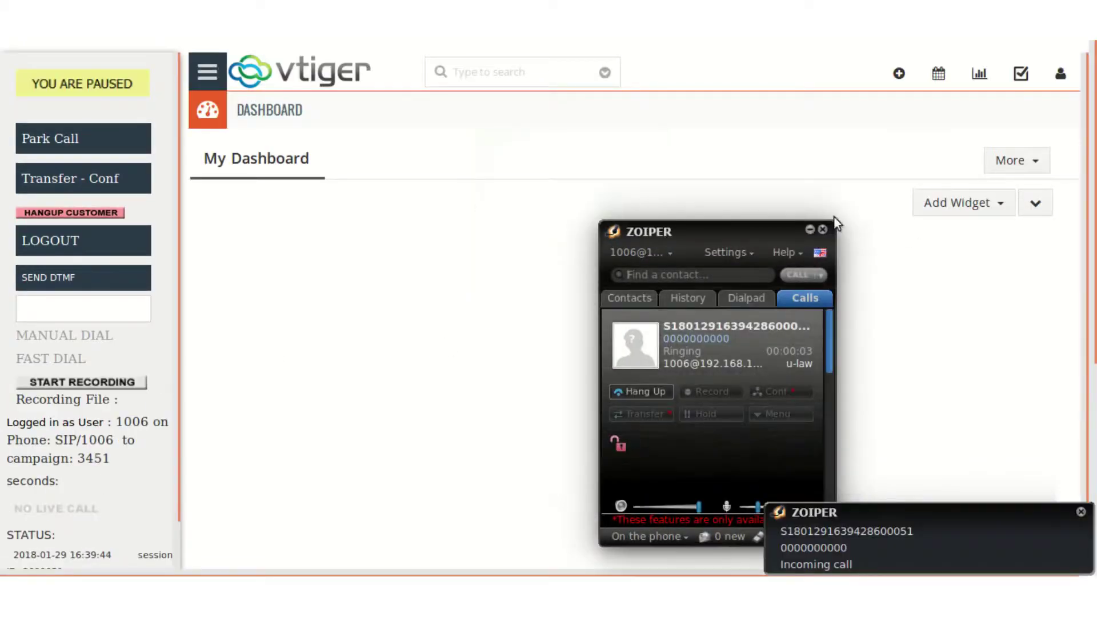
click(810, 229)
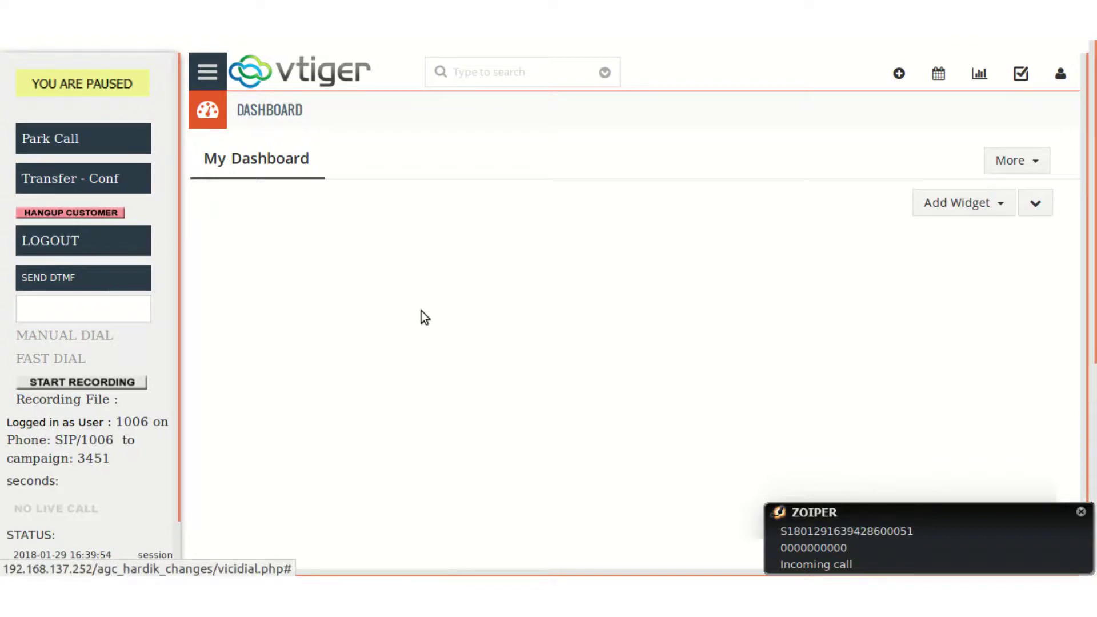
Open the vtiger Leads list and have the system call the agent again
click(208, 71)
mouse_move(309, 140)
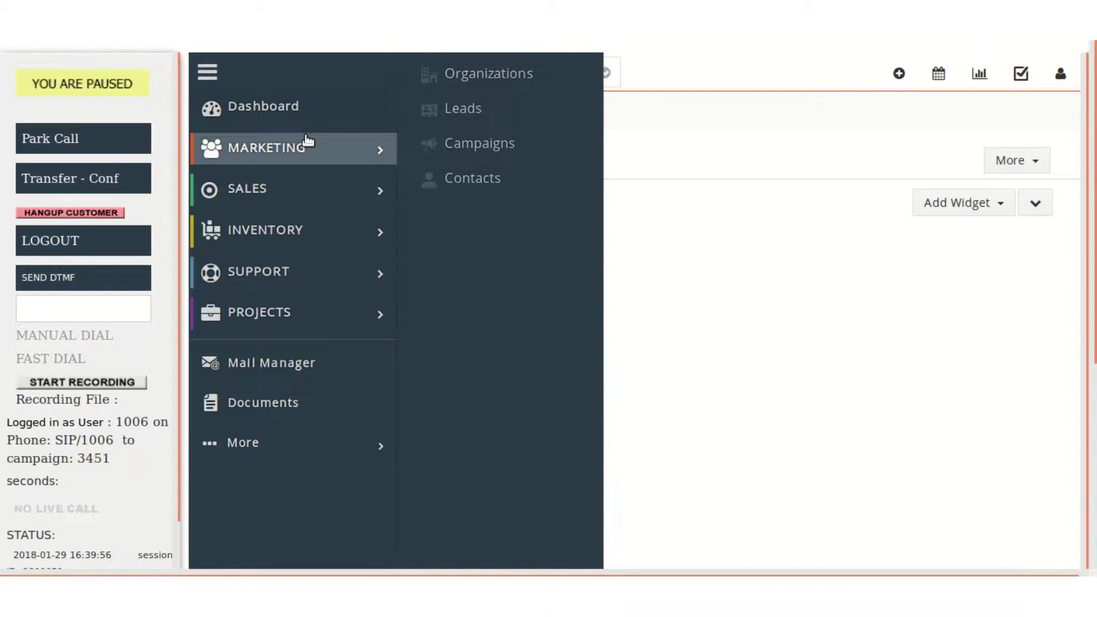
click(463, 118)
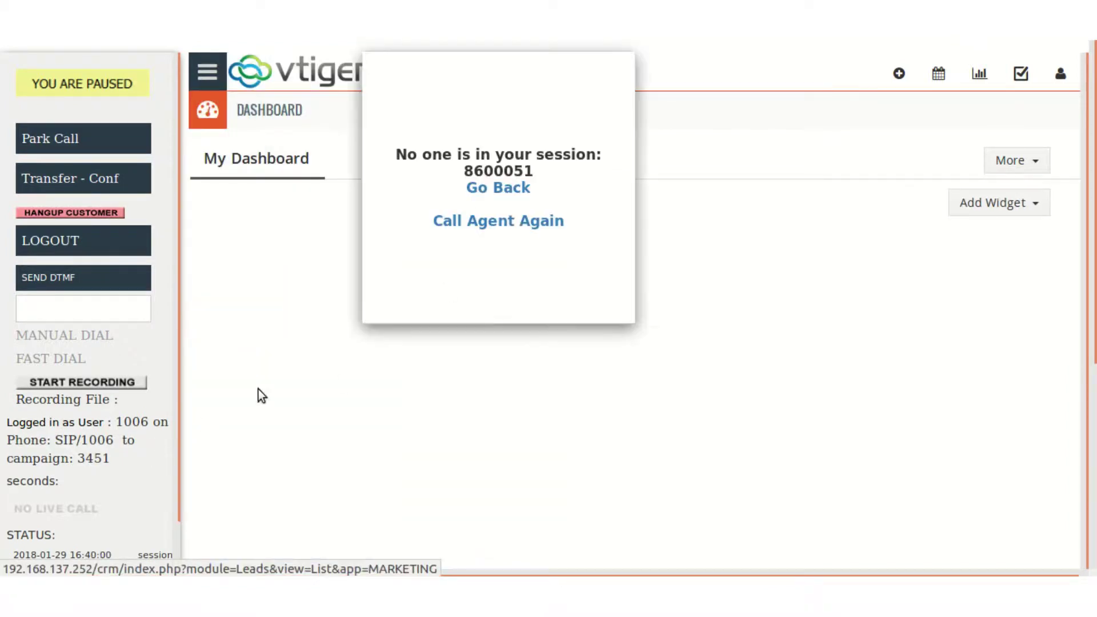
click(464, 220)
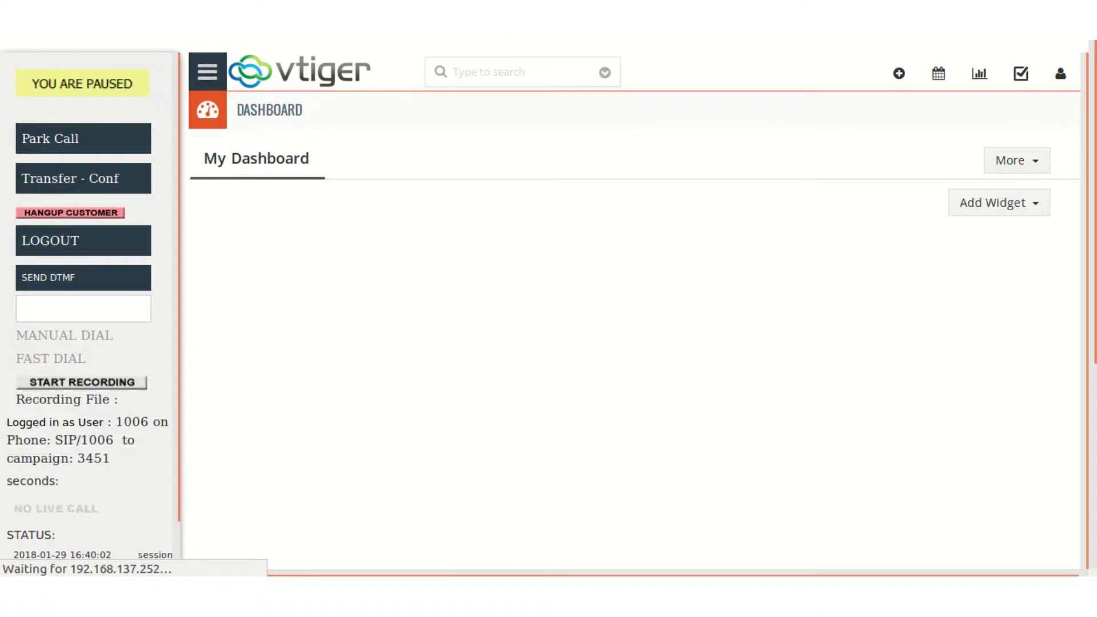
Answer the agent call on the softphone and set the agent active for calls
click(638, 428)
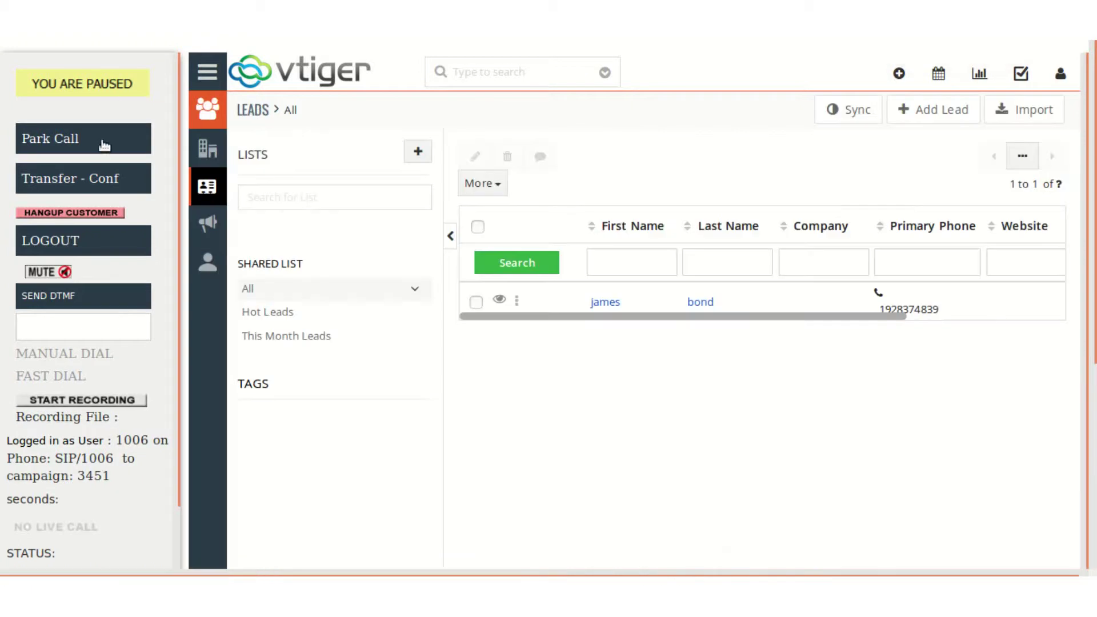
click(108, 90)
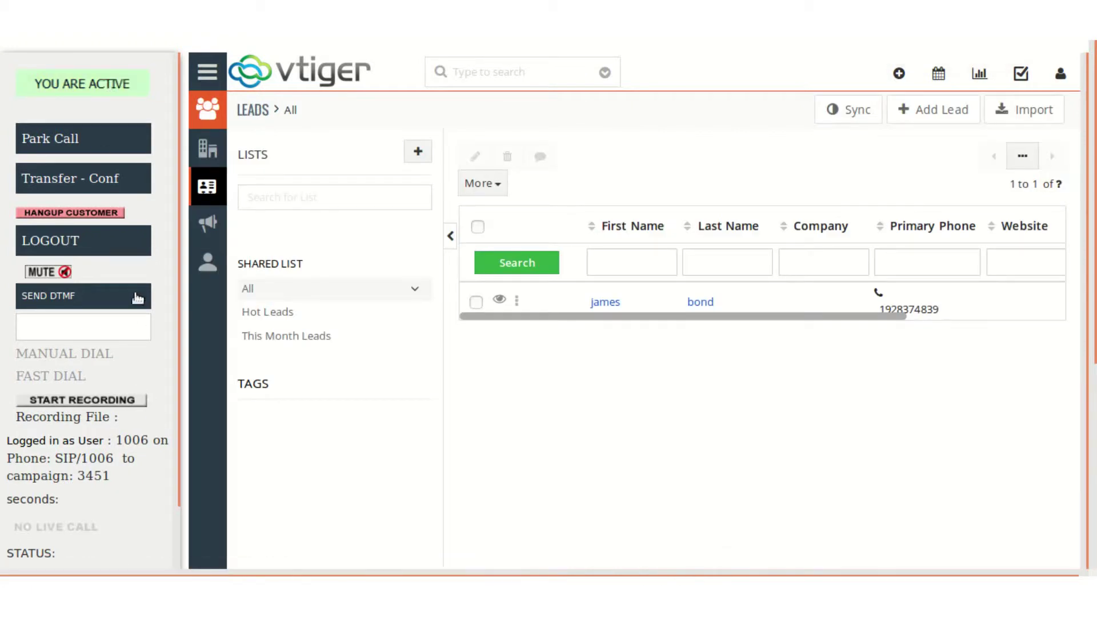
scroll(124, 437, down, 2)
scroll(126, 433, up, 2)
Close the CRM app menu back to the Leads list and wait for a live call
click(207, 72)
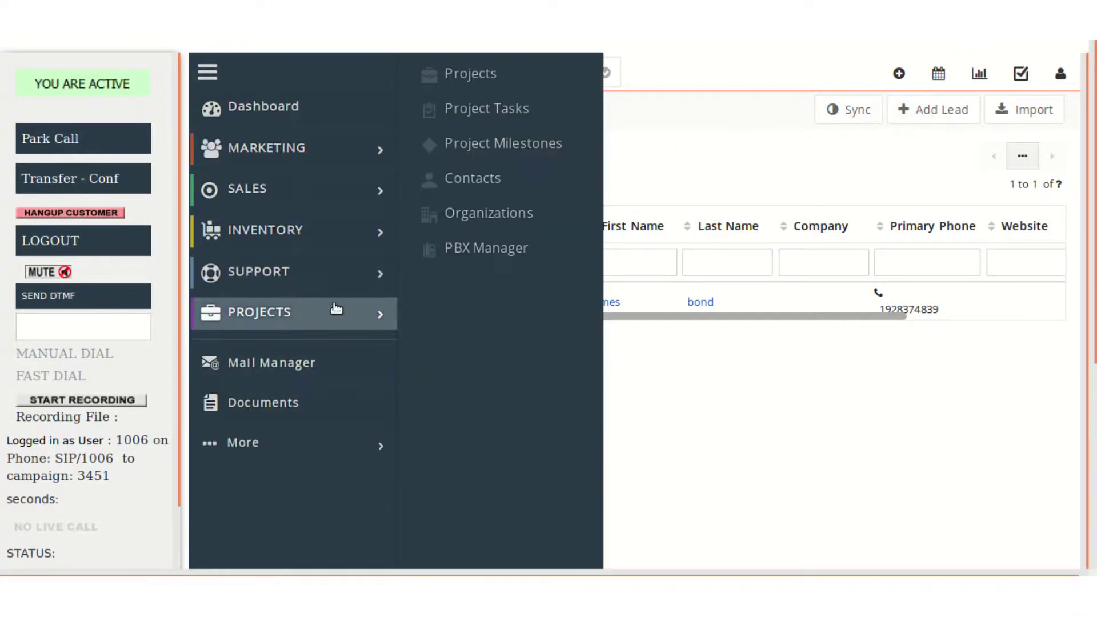
mouse_move(286, 148)
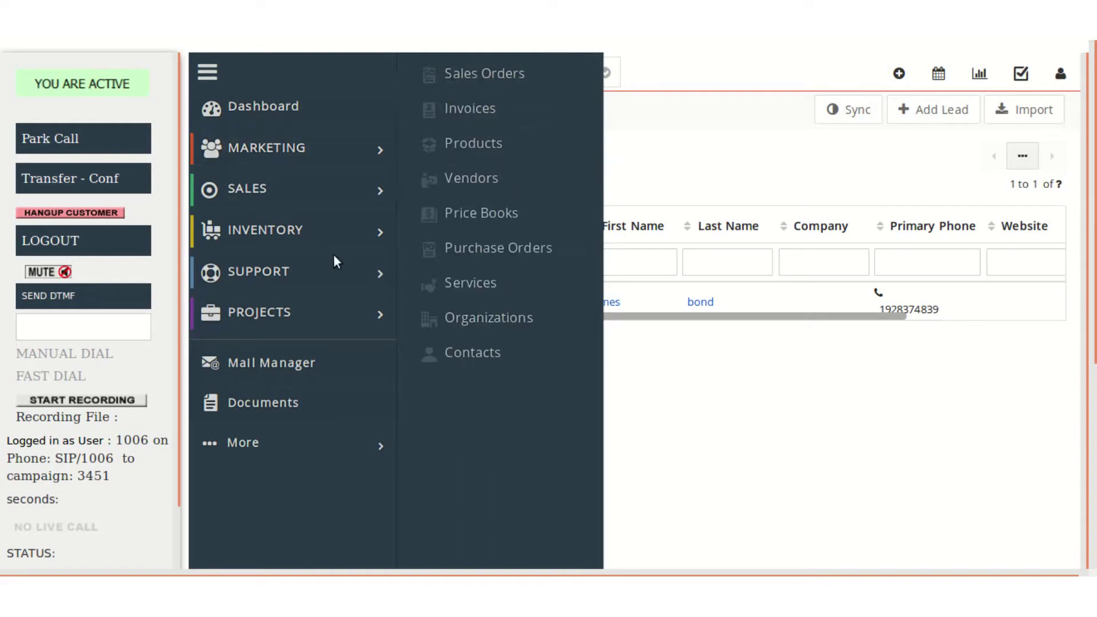
click(649, 374)
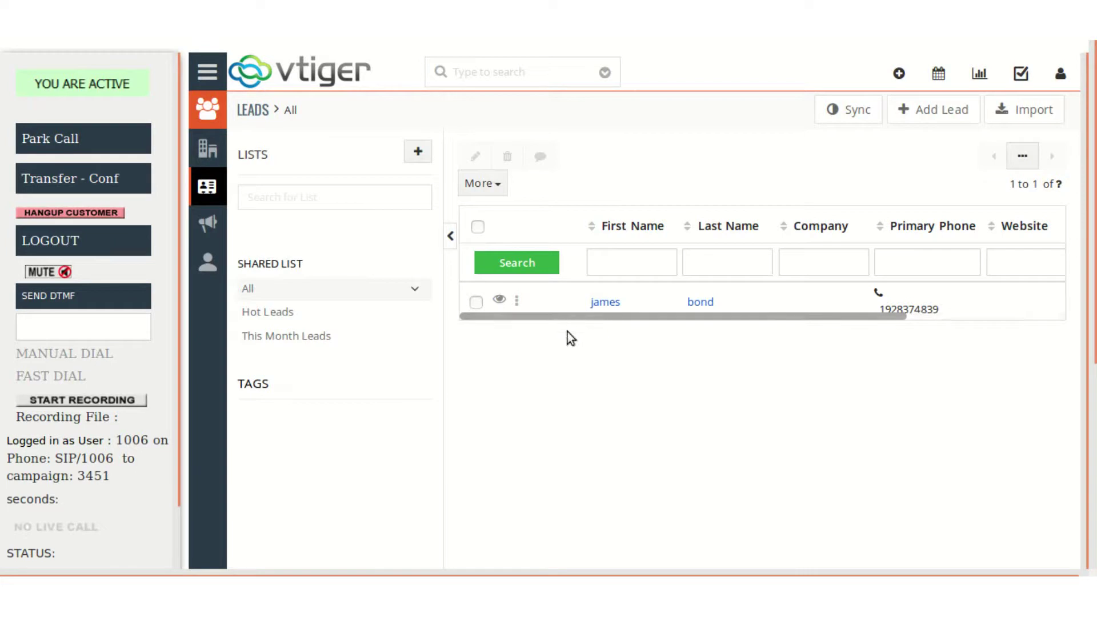
scroll(567, 331, down, 1)
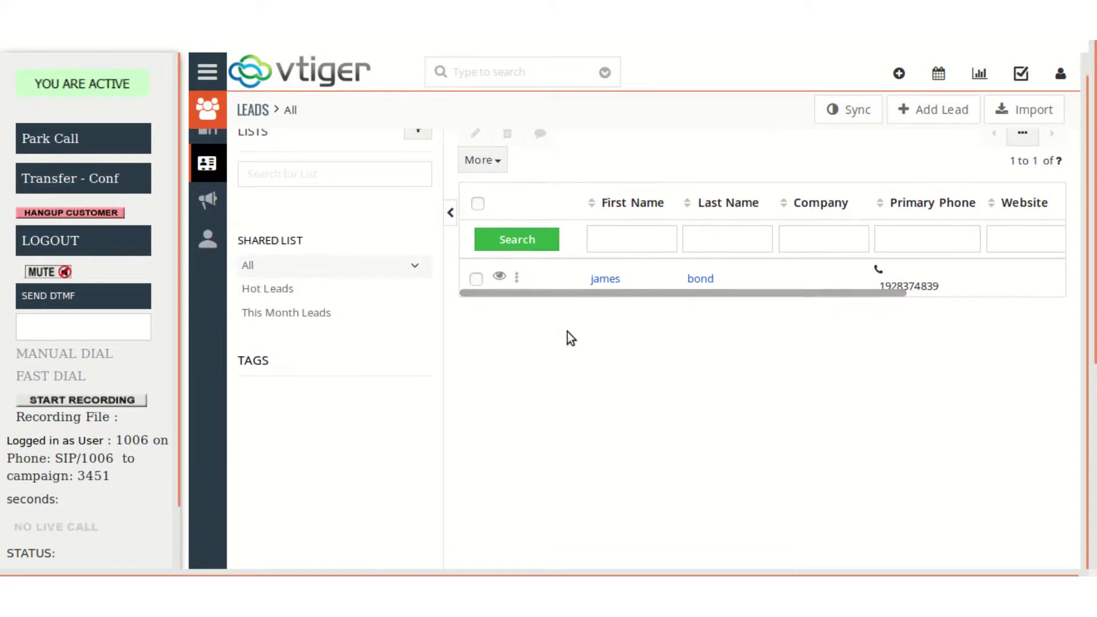
scroll(567, 334, up, 1)
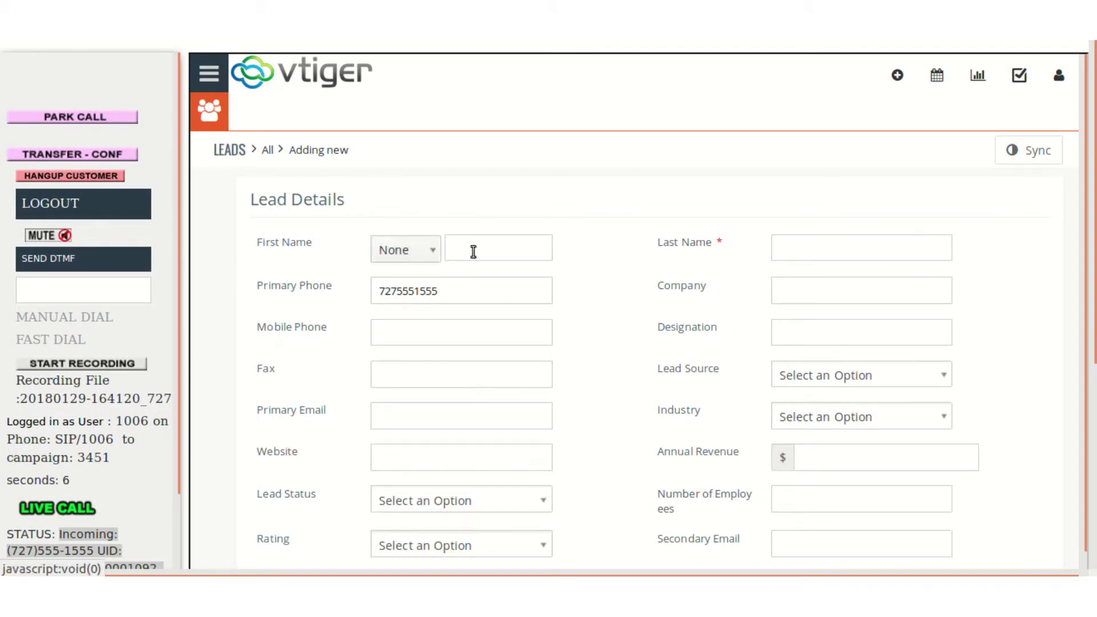
scroll(651, 313, down, 5)
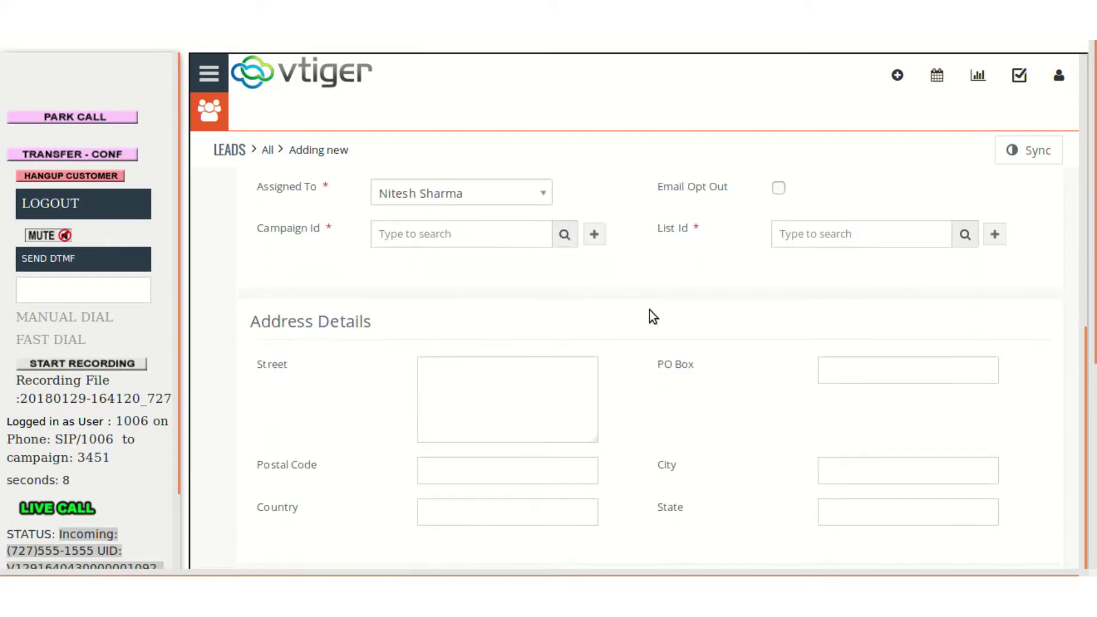
scroll(625, 397, up, 5)
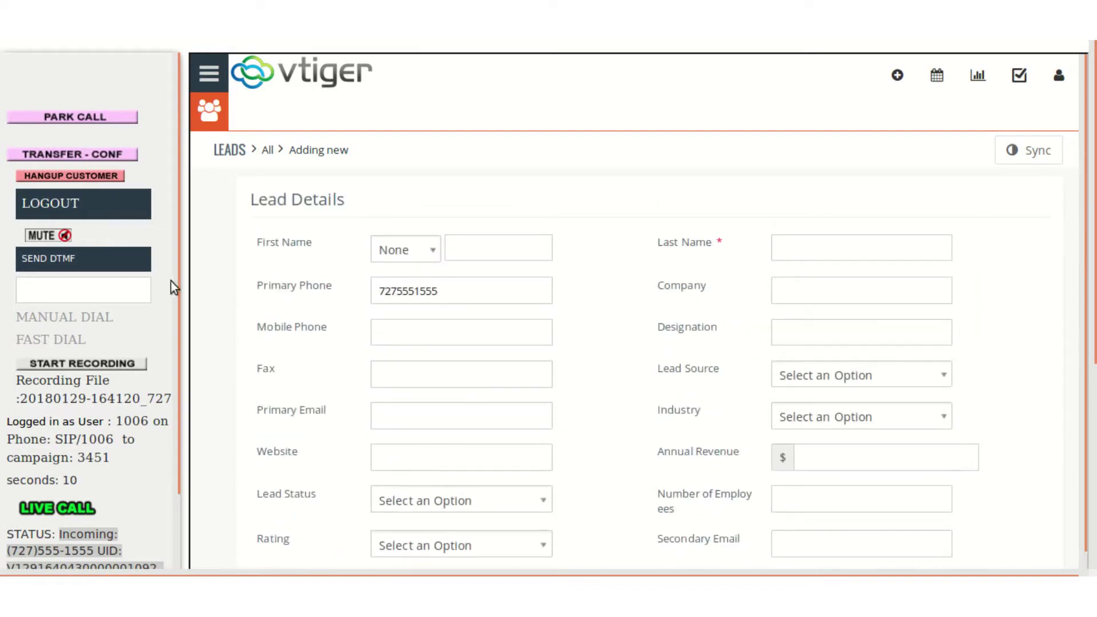
click(488, 247)
Hang up the customer and disposition the call as Call Transferred (XFER)
click(97, 176)
click(96, 148)
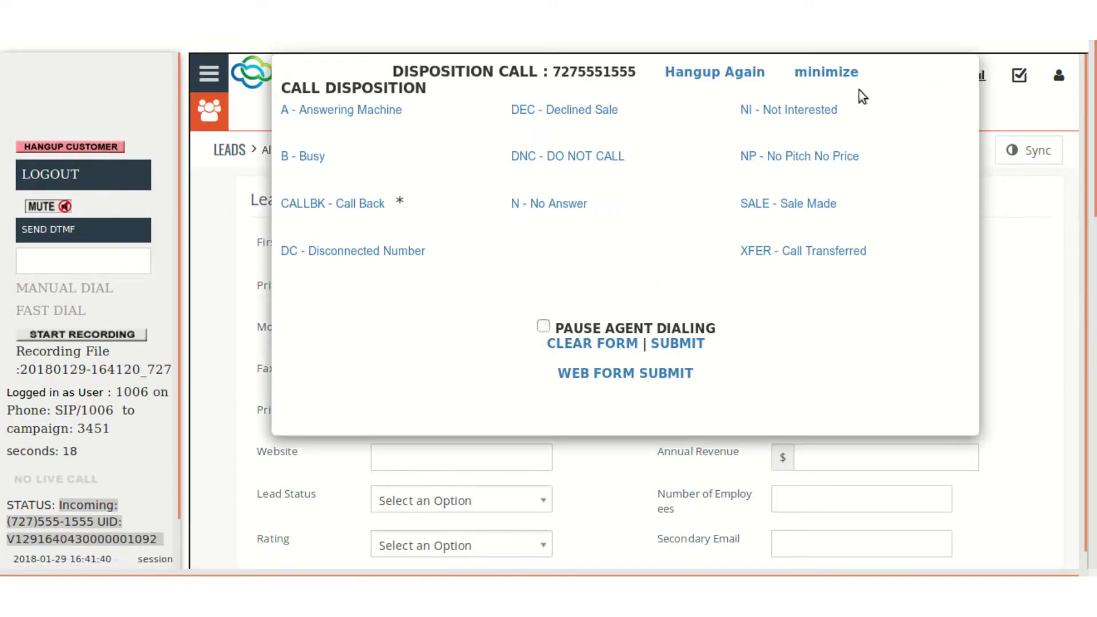
click(777, 254)
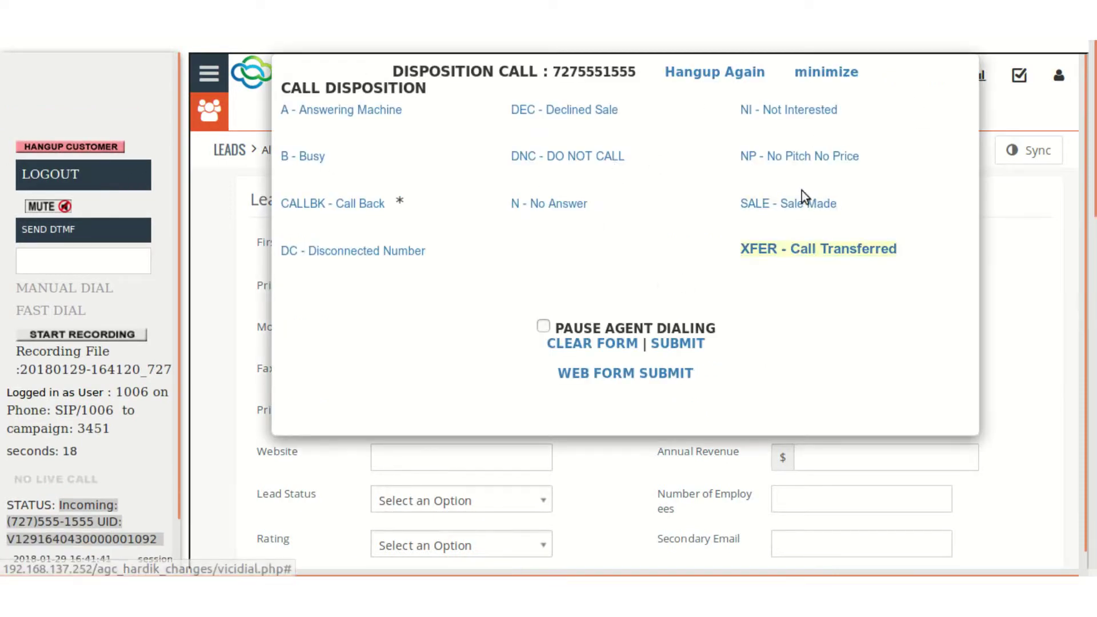
click(793, 110)
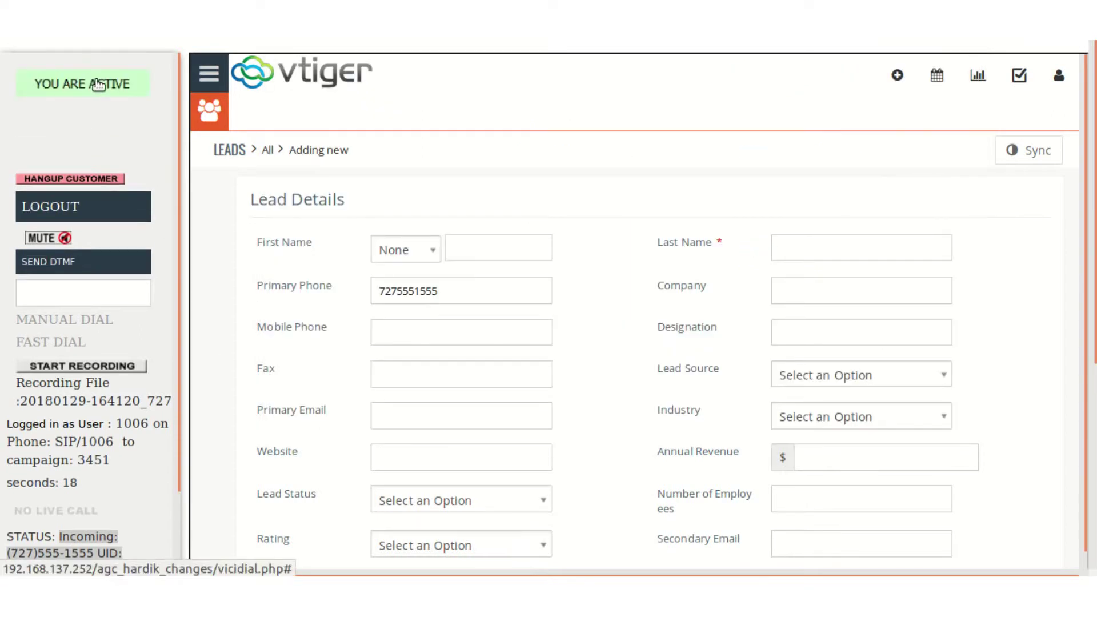
scroll(283, 372, down, 4)
scroll(282, 372, up, 4)
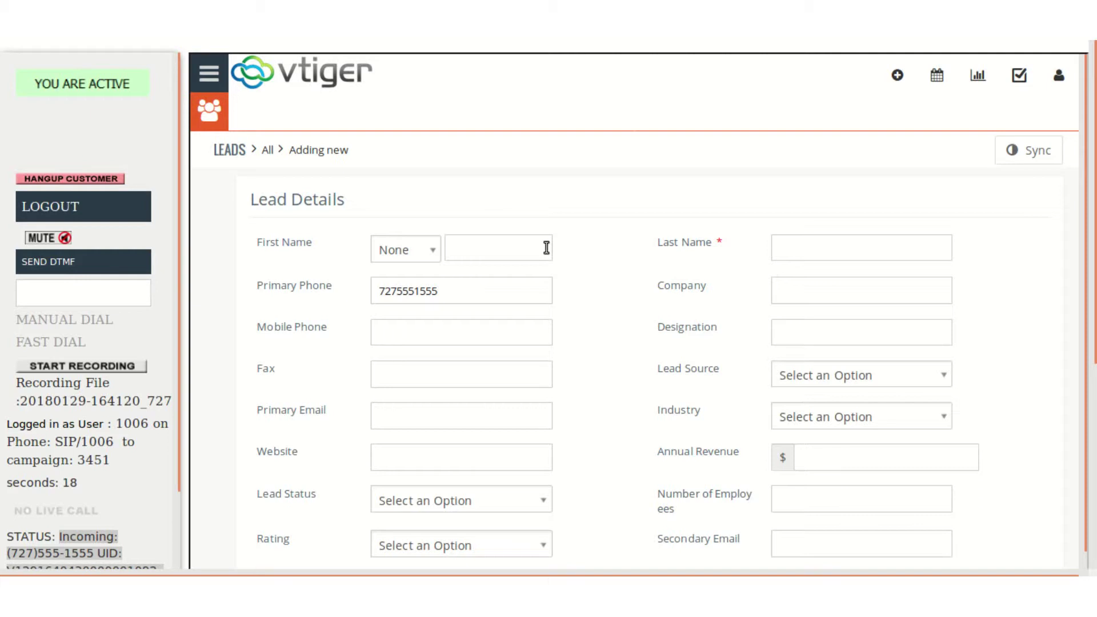
Fill the lead's last name from a suggestion and attempt to save
click(775, 243)
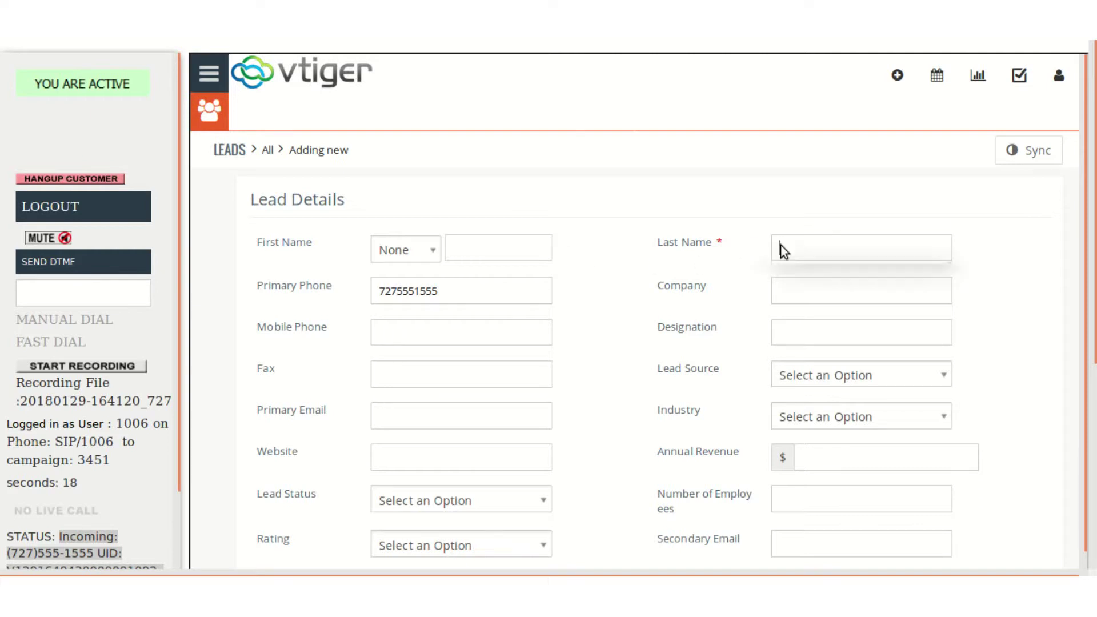
click(794, 269)
scroll(794, 269, down, 5)
scroll(795, 269, down, 2)
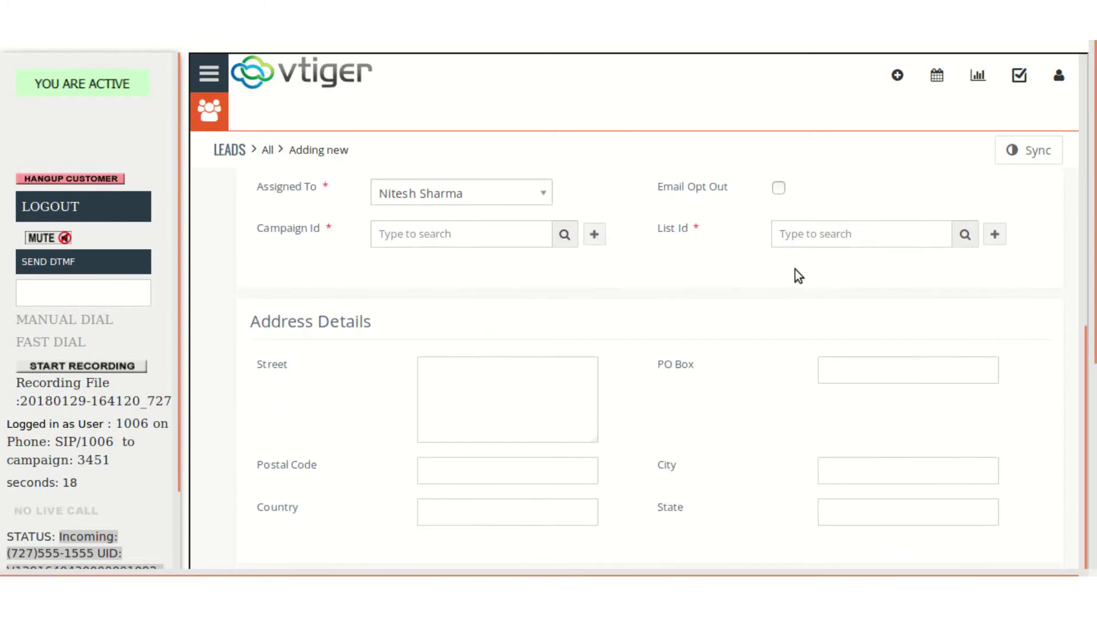
scroll(688, 425, up, 5)
scroll(686, 425, down, 10)
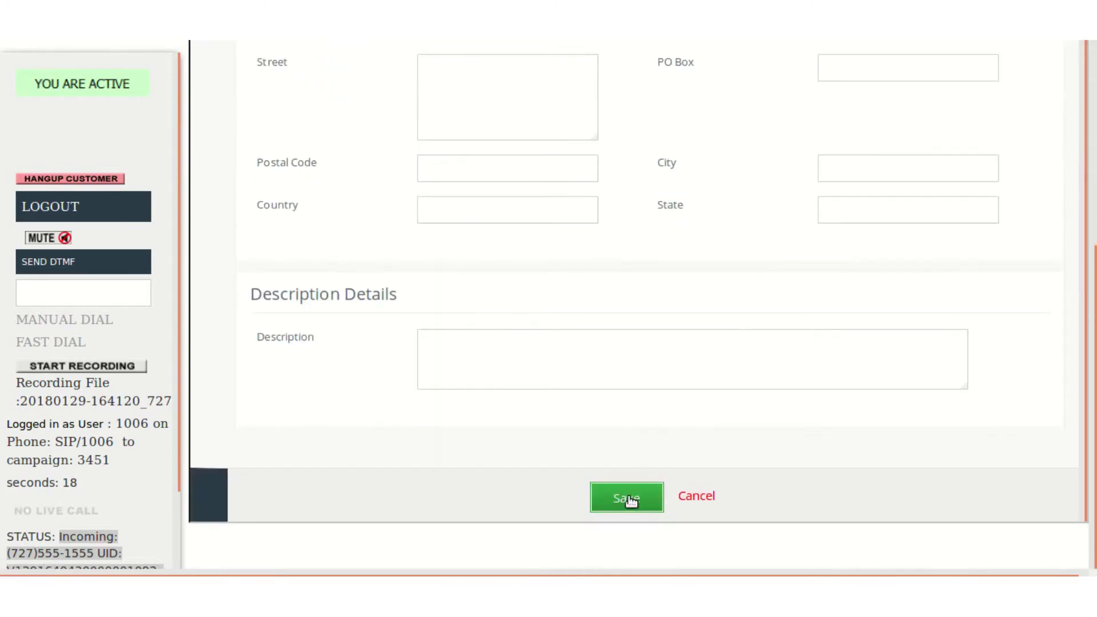
click(626, 497)
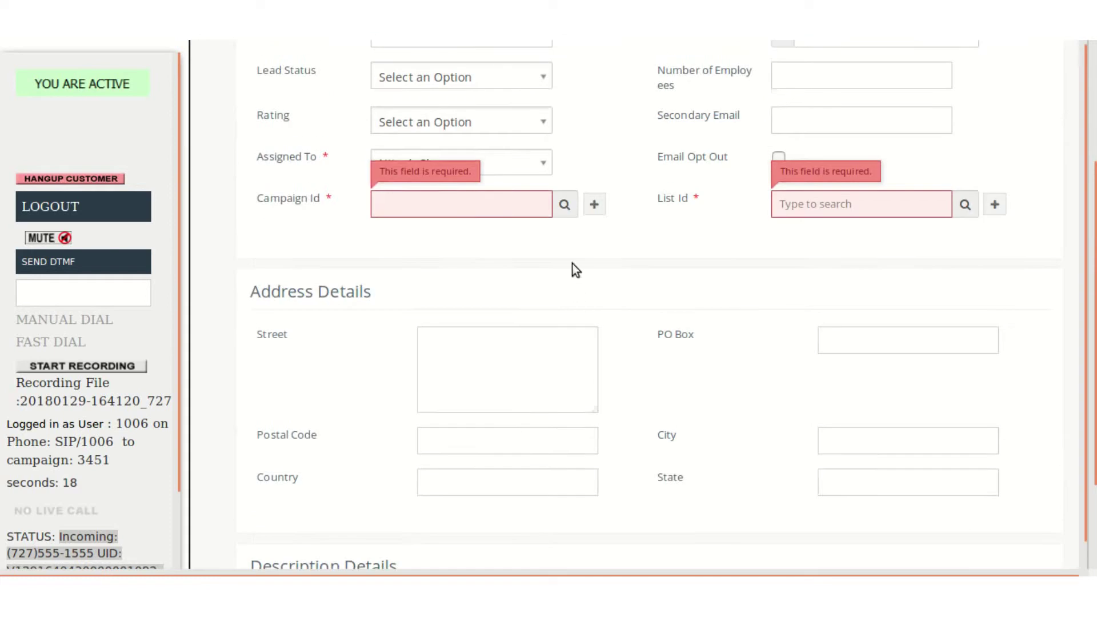
Set Campaign Id to variance and List Id to 123456, then save the lead
click(563, 204)
click(533, 167)
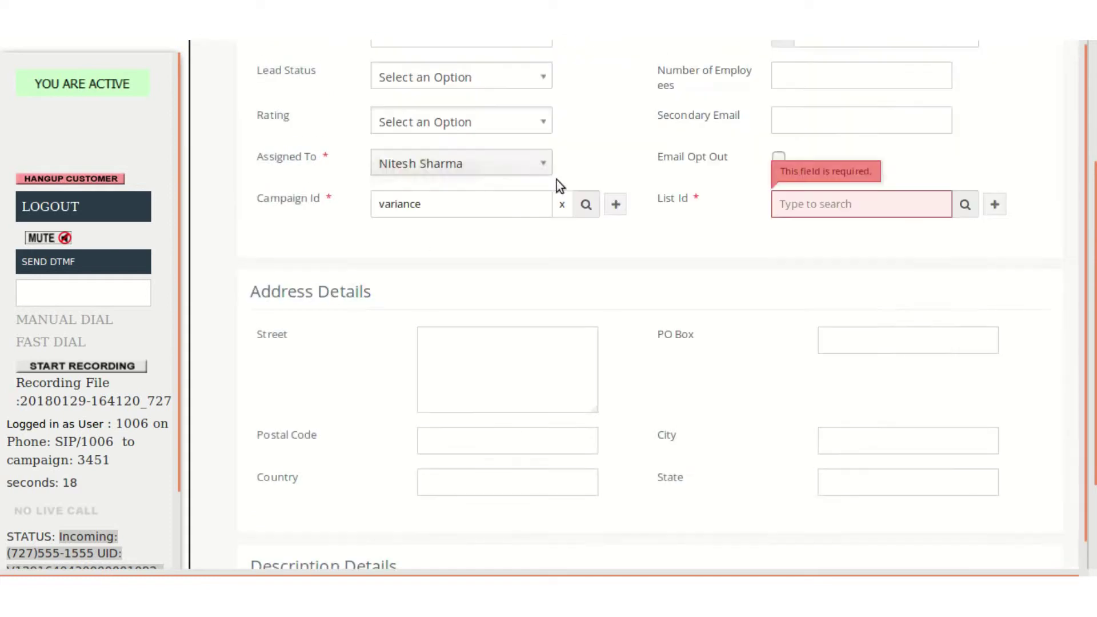
click(959, 206)
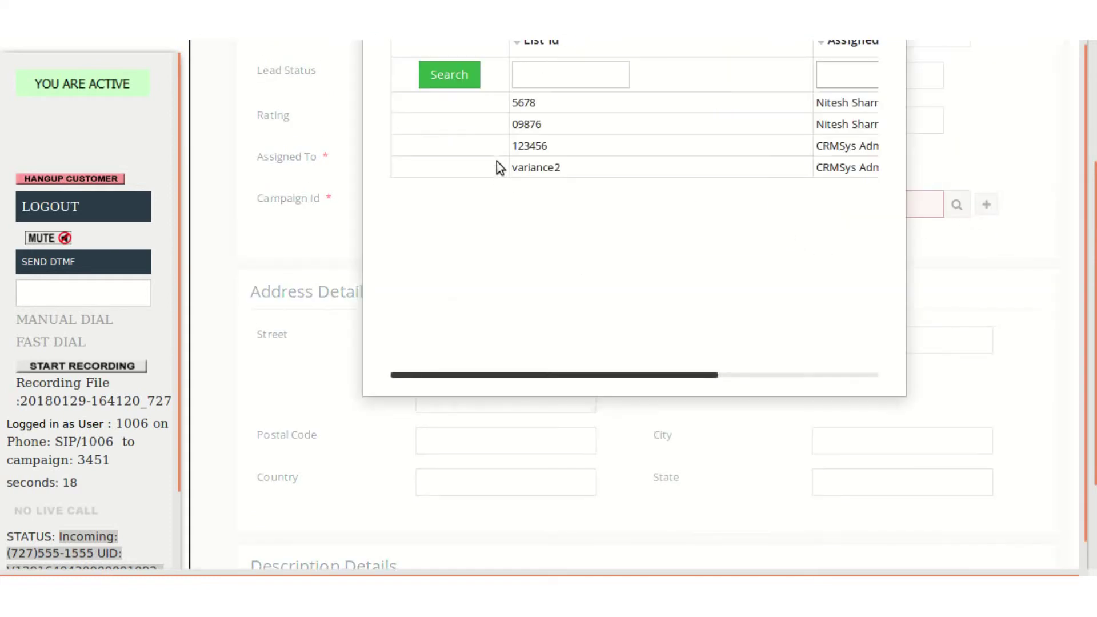
click(531, 146)
scroll(616, 334, down, 3)
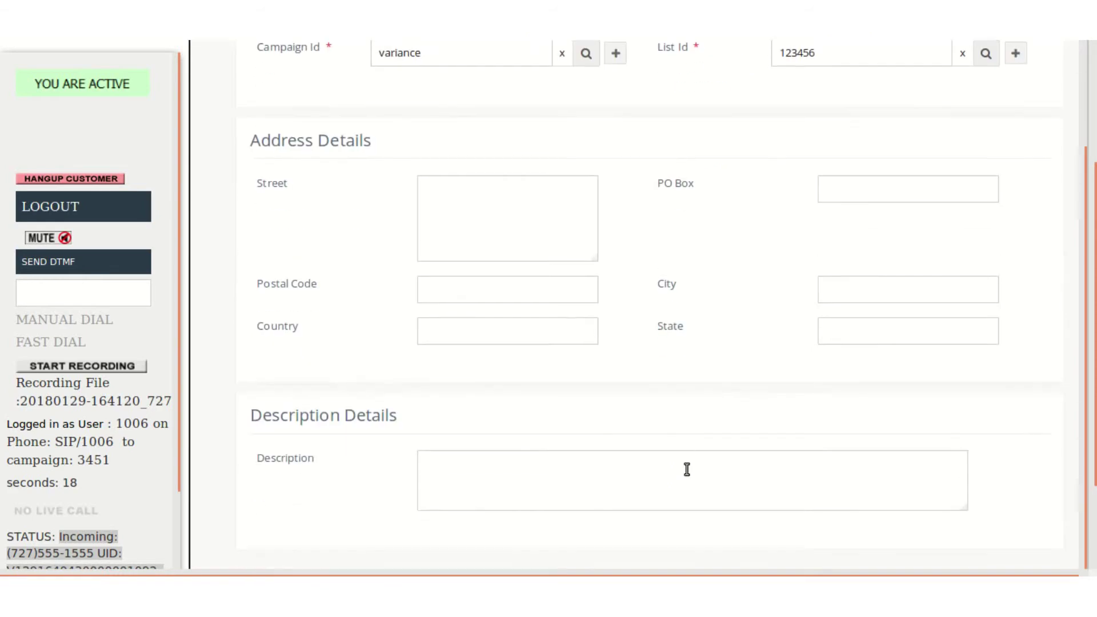
scroll(674, 474, down, 2)
click(639, 502)
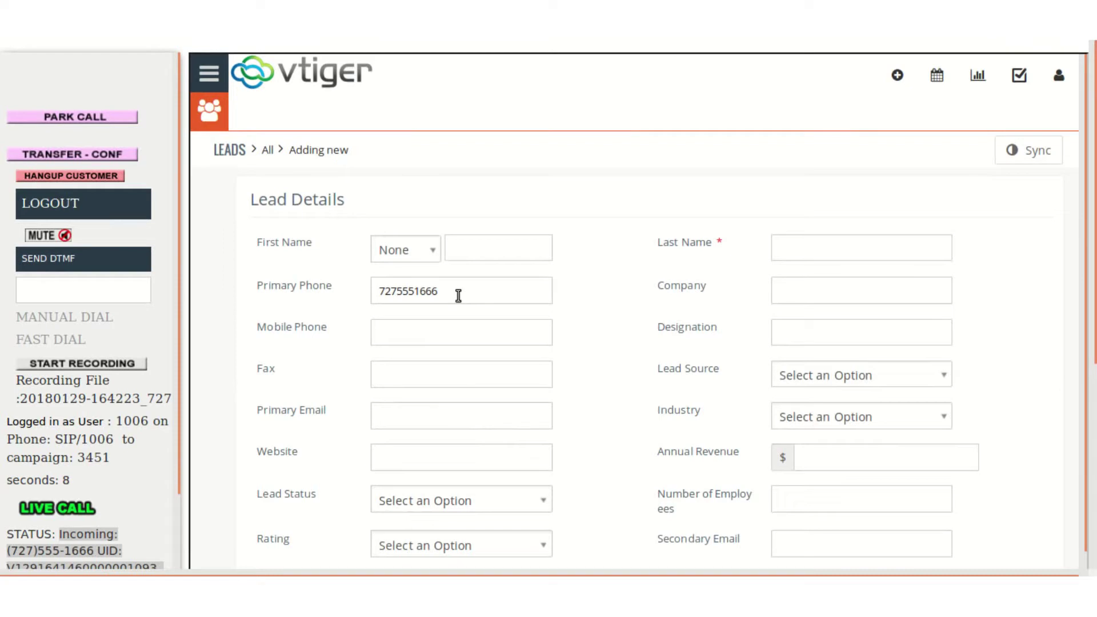
double_click(419, 292)
click(293, 310)
click(91, 176)
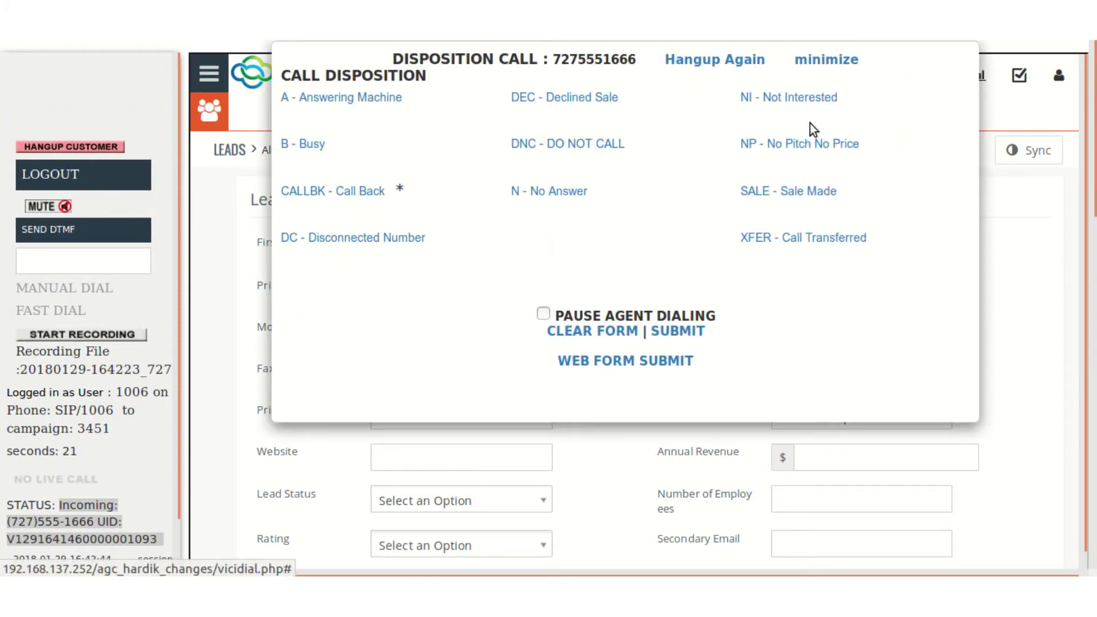
Disposition the call as NI - Not Interested, log out, and re-login to campaign 3451, answering the softphone call
click(791, 100)
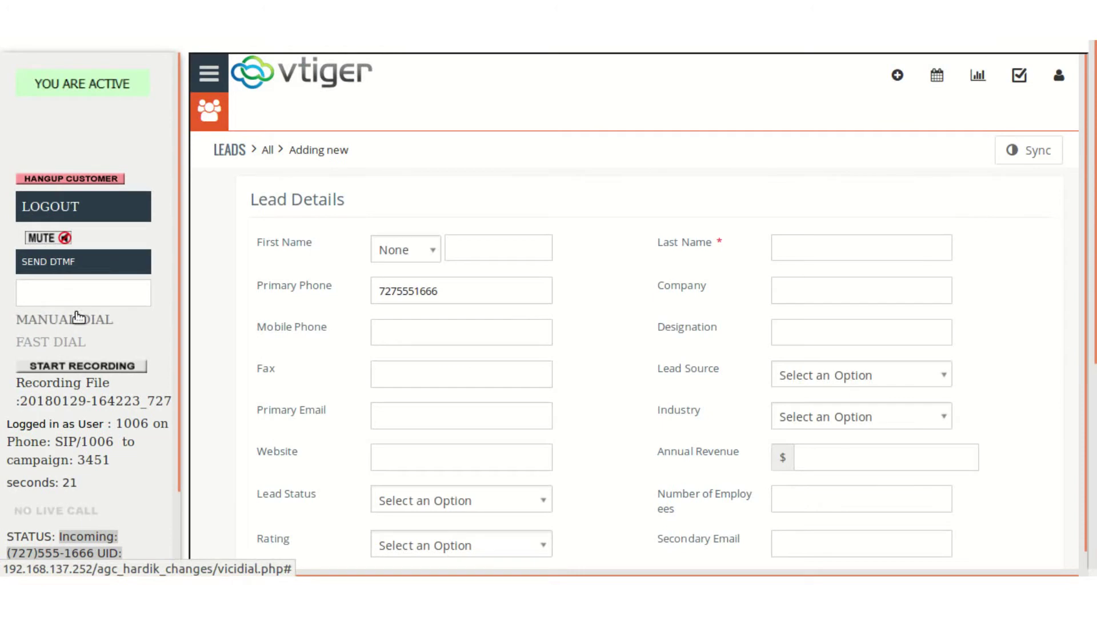
click(76, 207)
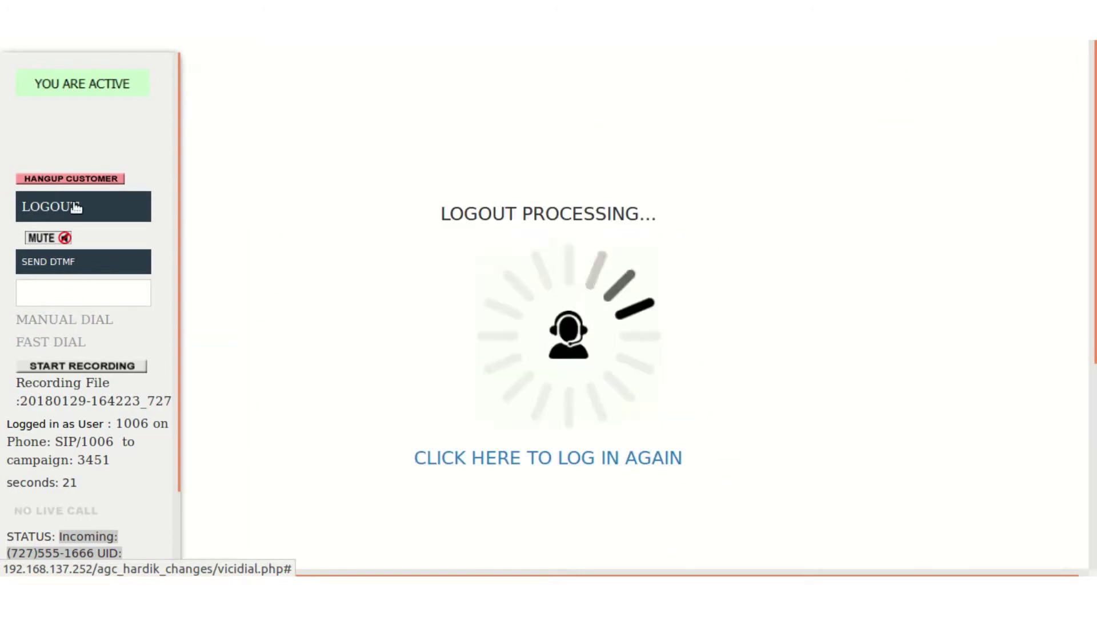
click(553, 456)
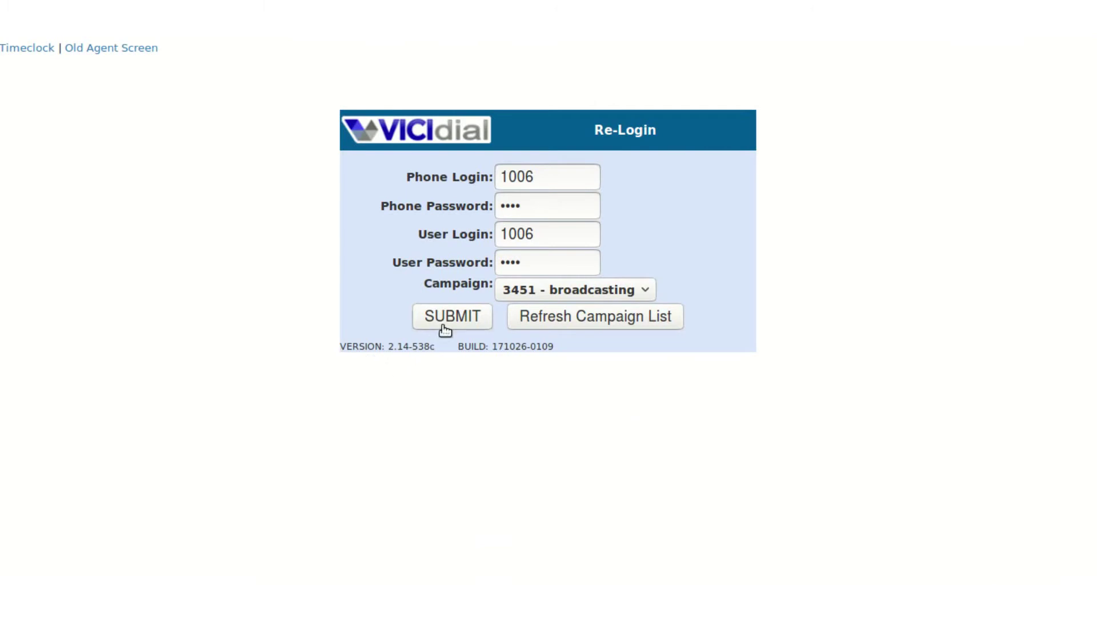
click(443, 325)
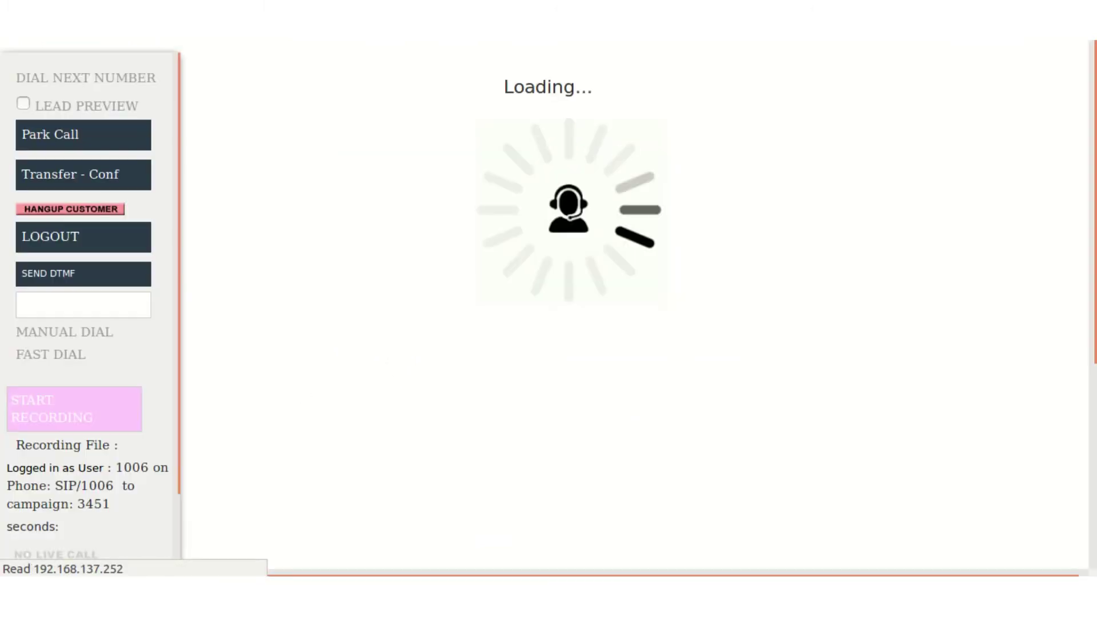
click(595, 430)
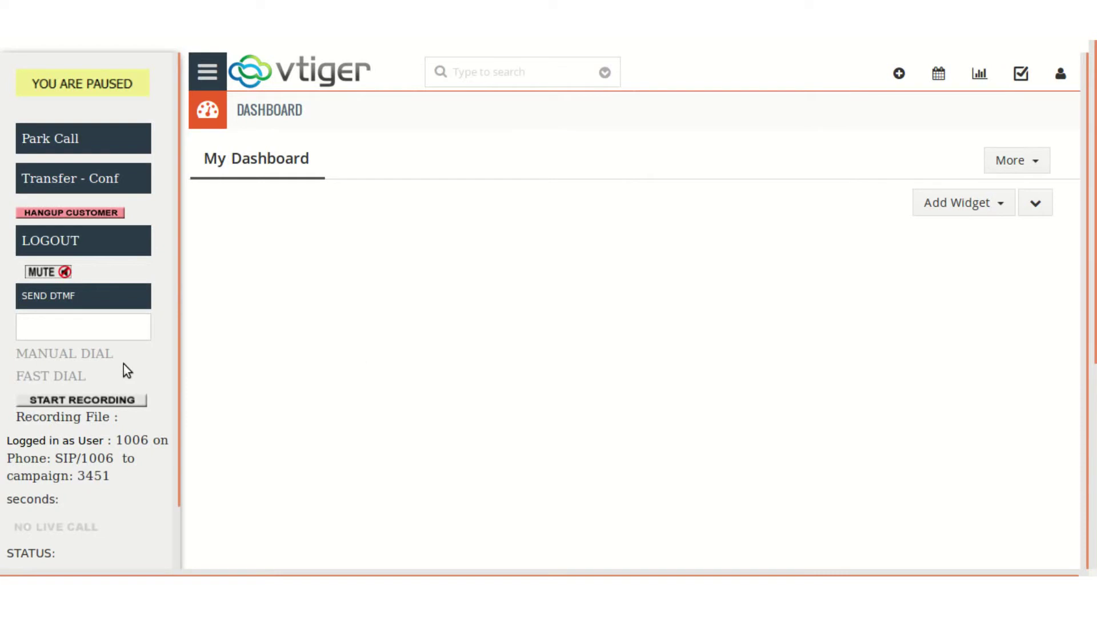
click(207, 71)
mouse_move(308, 145)
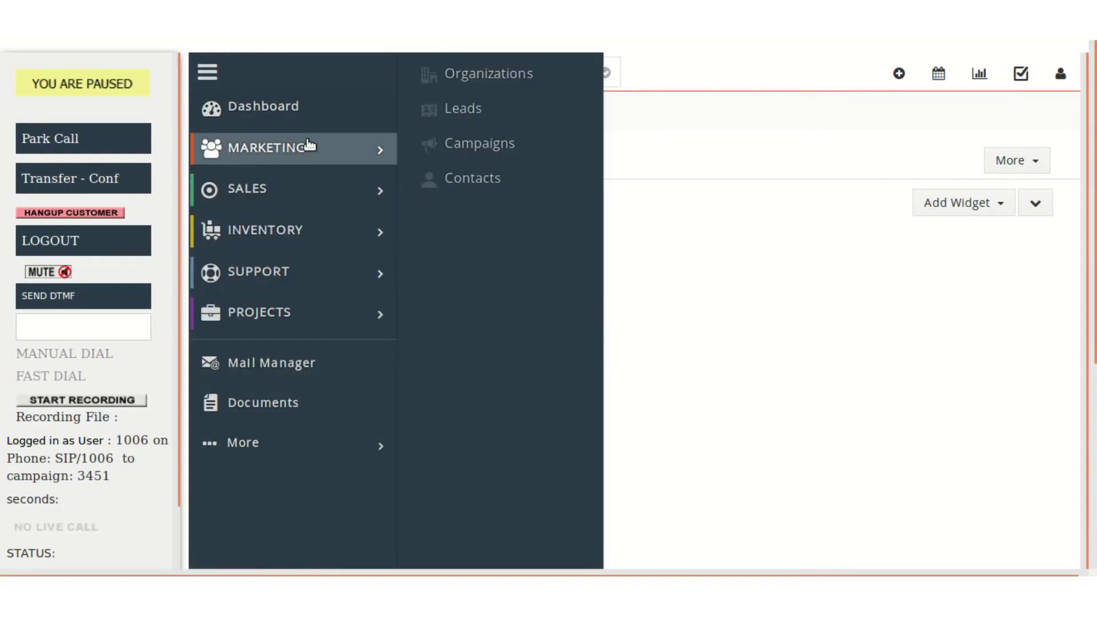
click(486, 110)
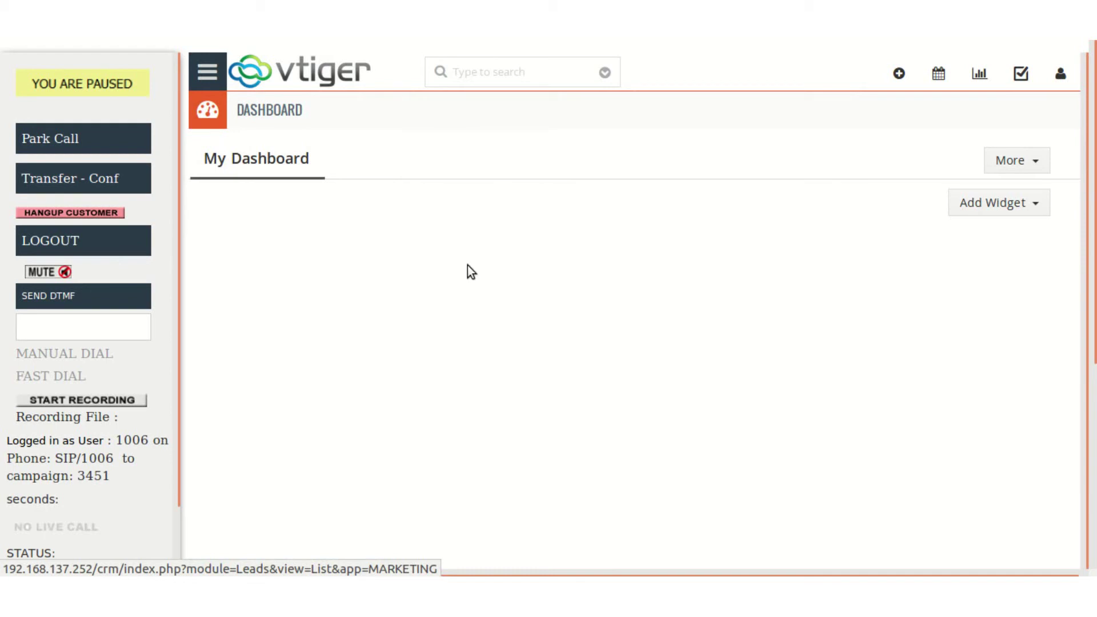
click(882, 83)
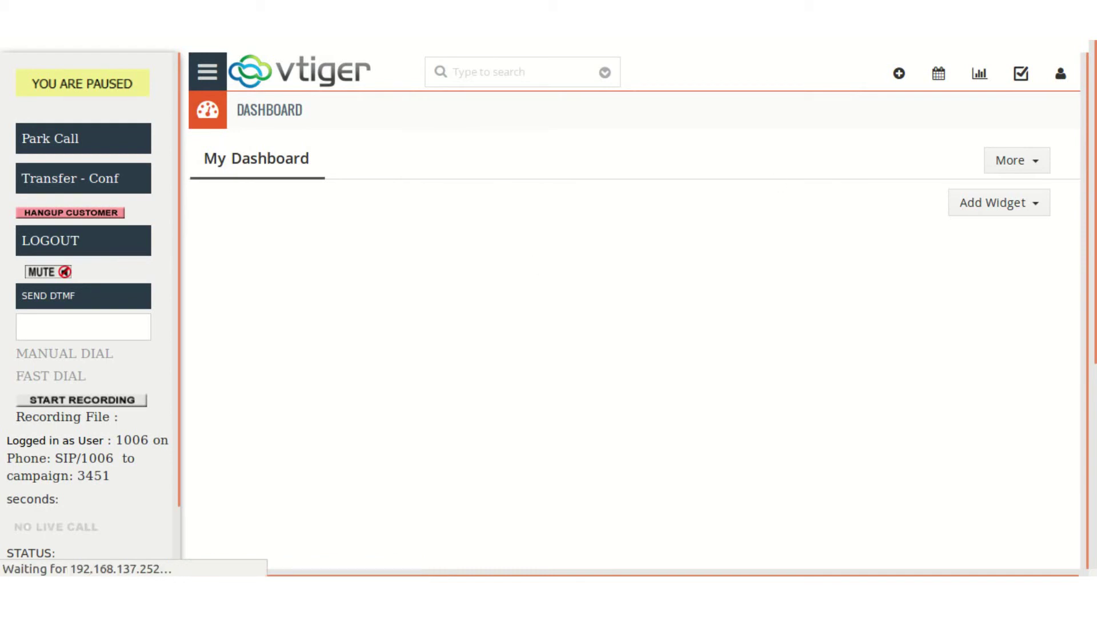